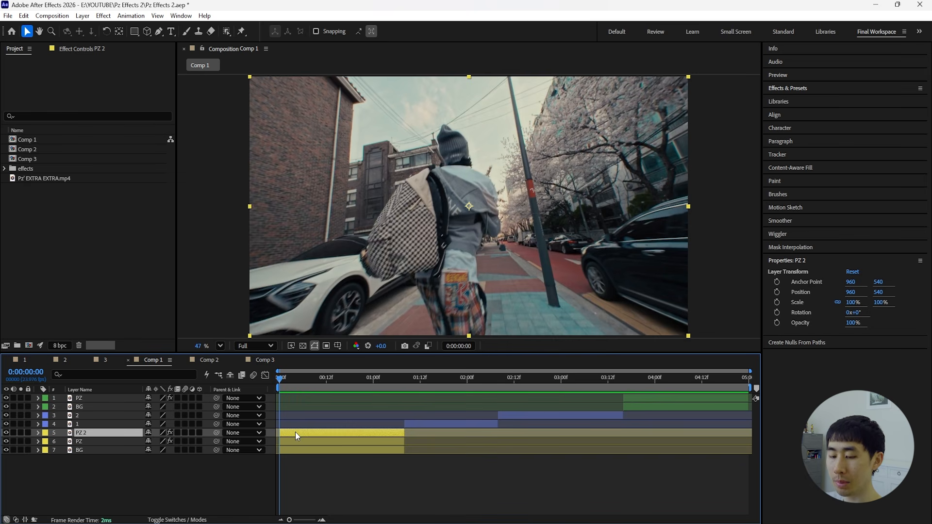
Scale the PZ 2 layer to 120% and shift its horizontal position to 883.
key("s")
key("shift+p")
left_click_drag(177, 450, 187, 450)
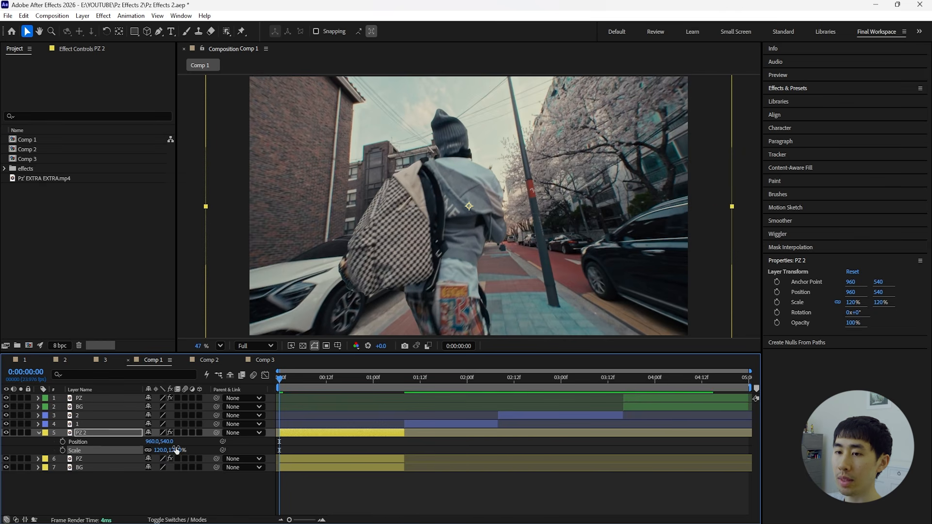
left_click_drag(149, 441, 112, 442)
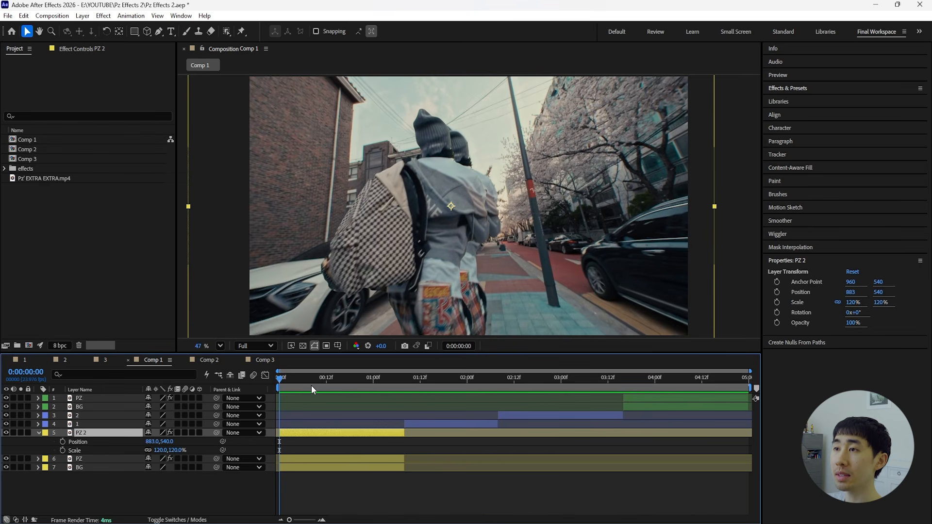
Place the PZ 2 layer beneath the yellow PZ layer and trim its end to frame 4.
left_click(6, 432)
left_click(97, 459)
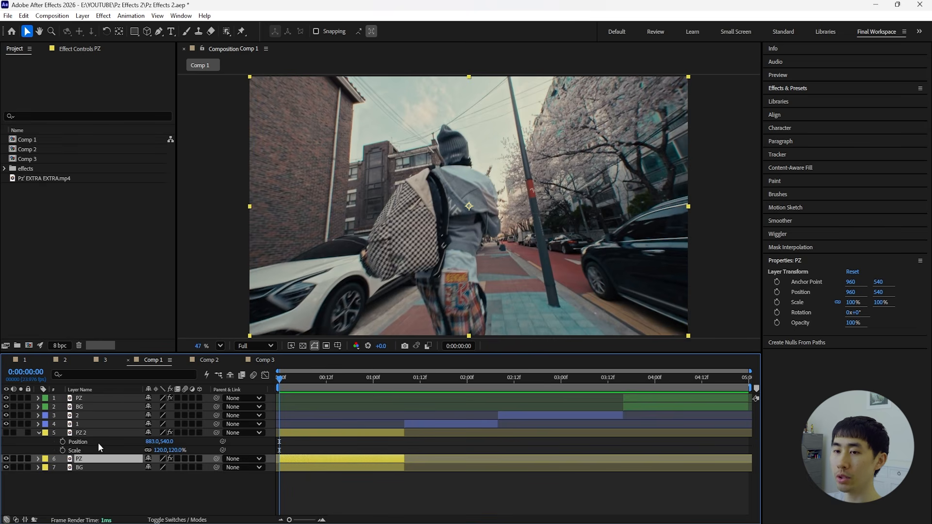
left_click_drag(94, 433, 95, 463)
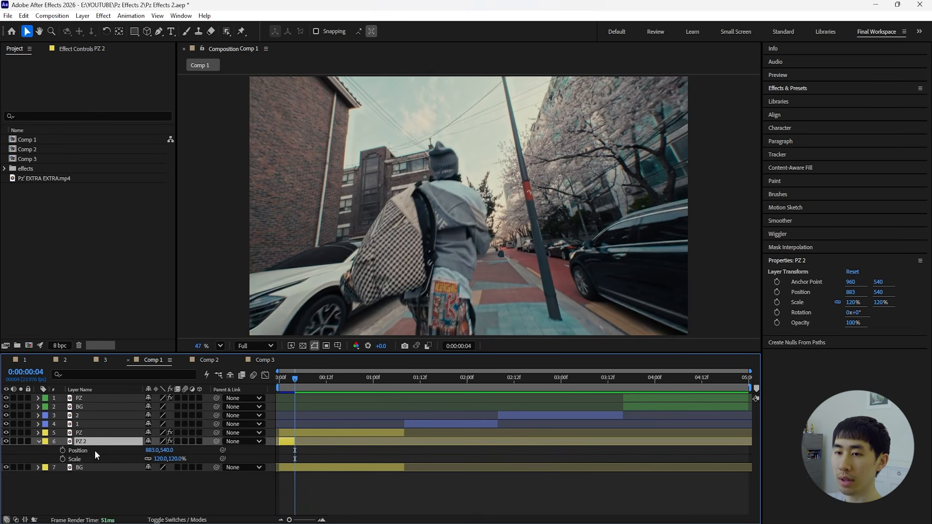
Trim the start of the yellow PZ layer to frame 2 and collapse the PZ 2 layer's properties.
left_click(97, 433)
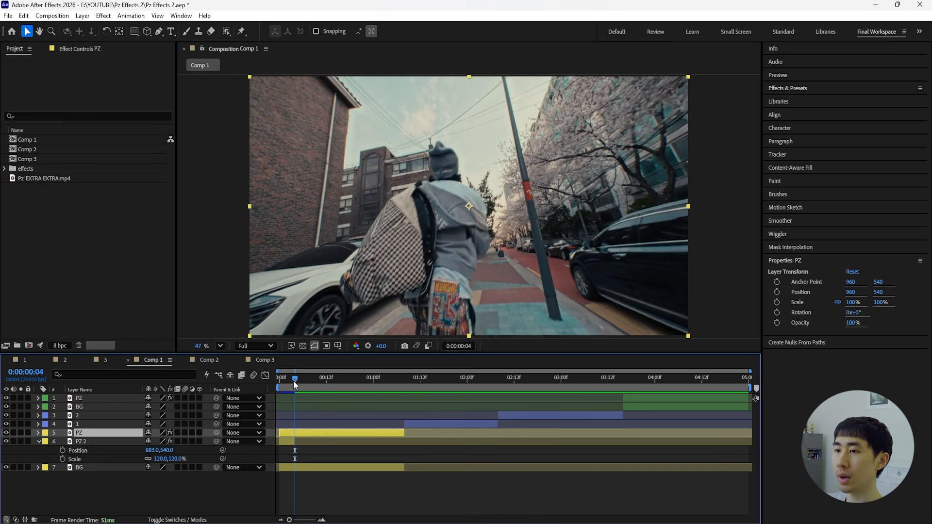
left_click_drag(295, 385, 280, 385)
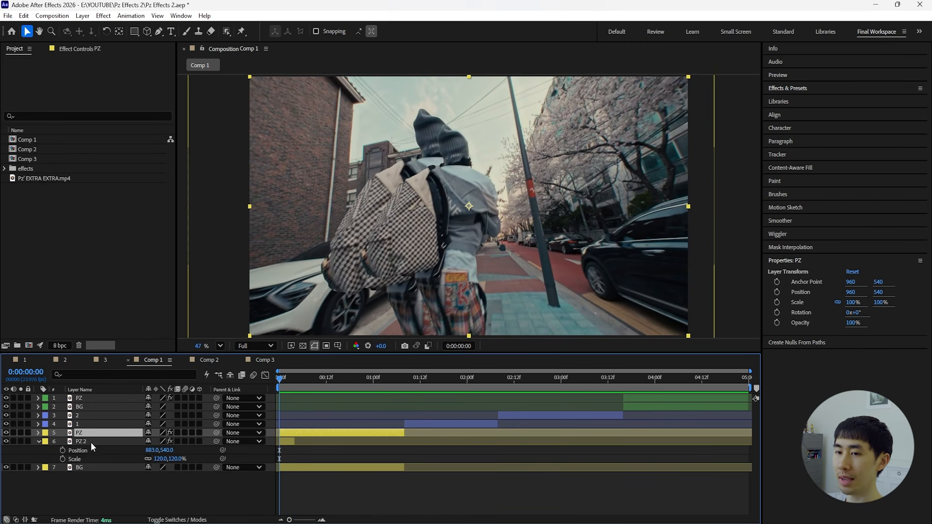
left_click(92, 442)
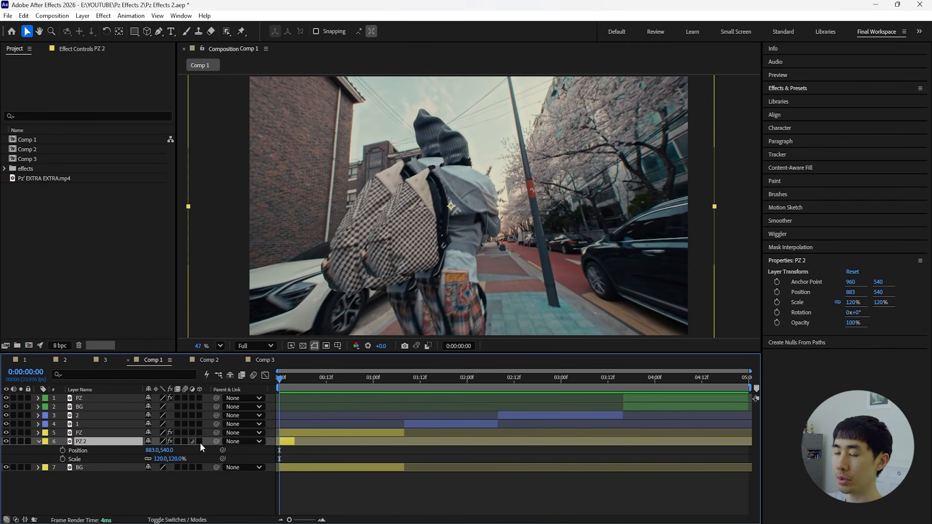
key("Page_Down")
key("Page_Down")
left_click(280, 433)
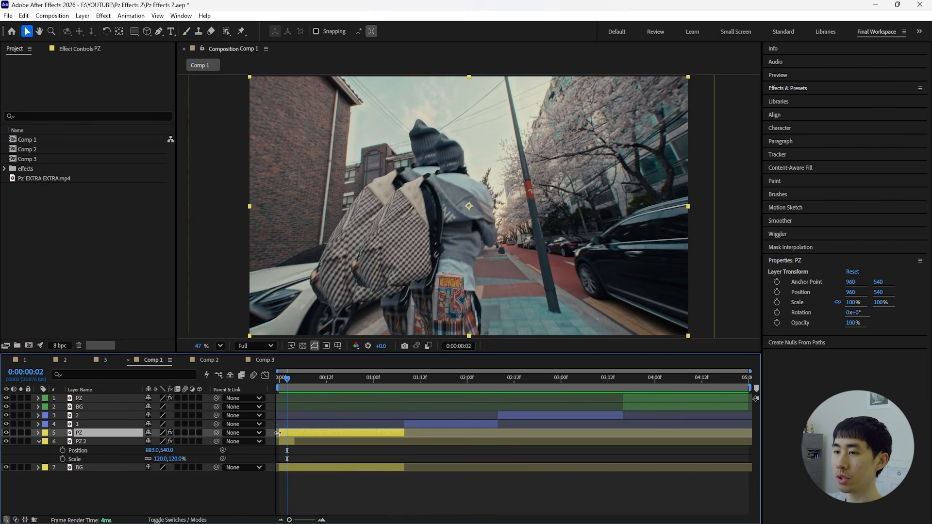
left_click_drag(278, 433, 289, 433)
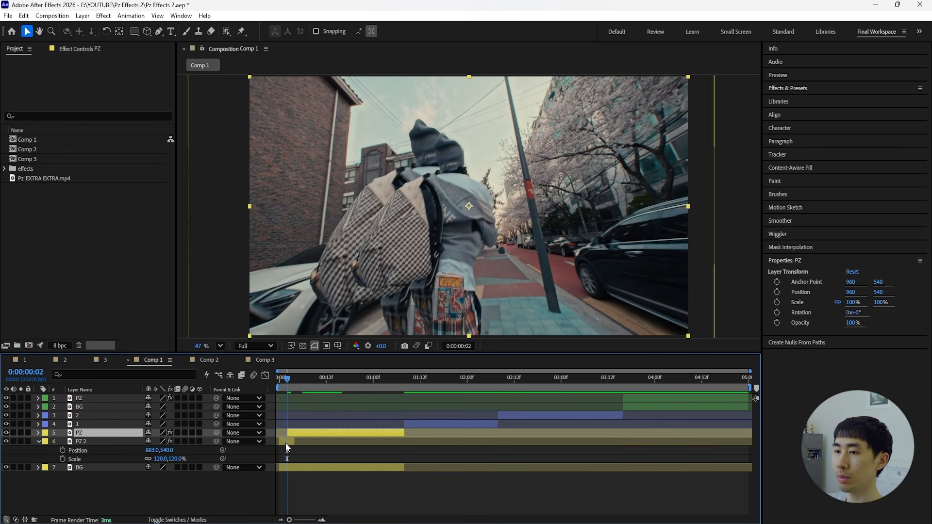
left_click(275, 383)
left_click(285, 441)
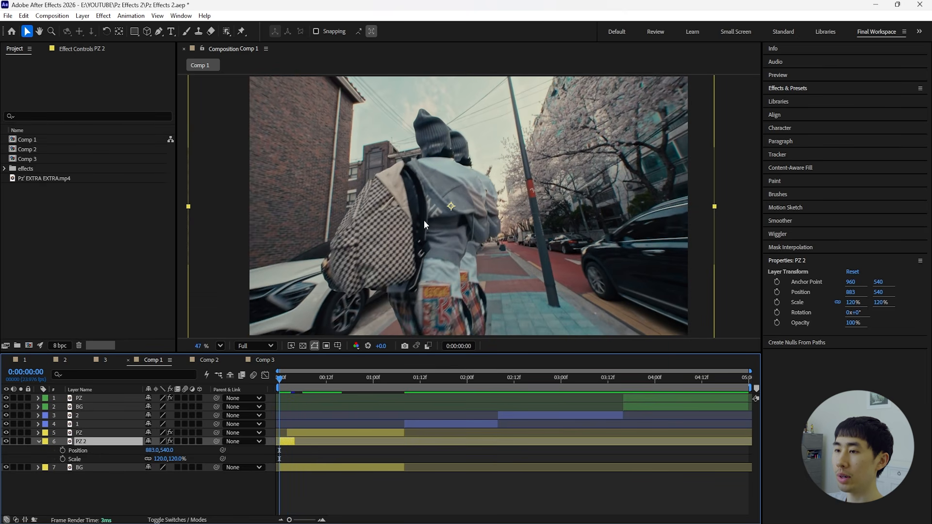
left_click(37, 442)
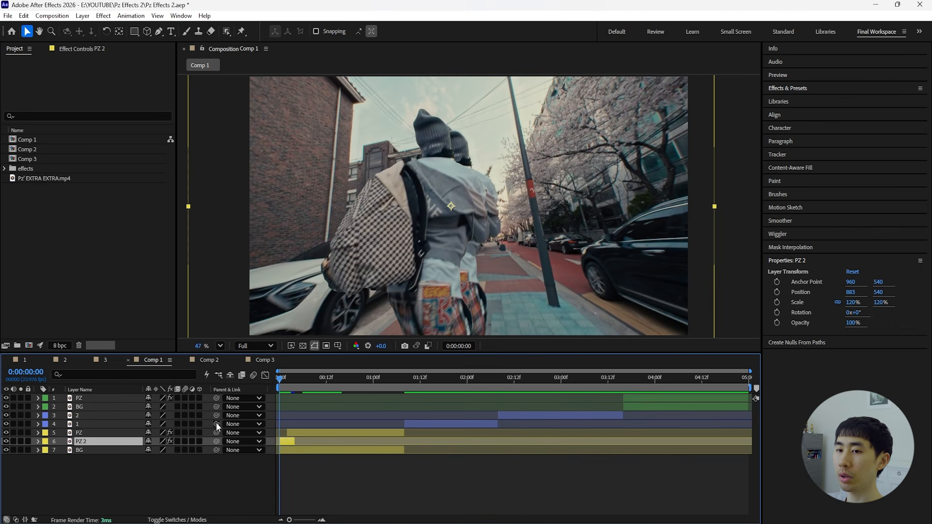
Move layers 1 and 2 beneath the PZ 2 layer in the layer stack.
left_click_drag(417, 378, 537, 375)
key("o")
left_click(437, 427)
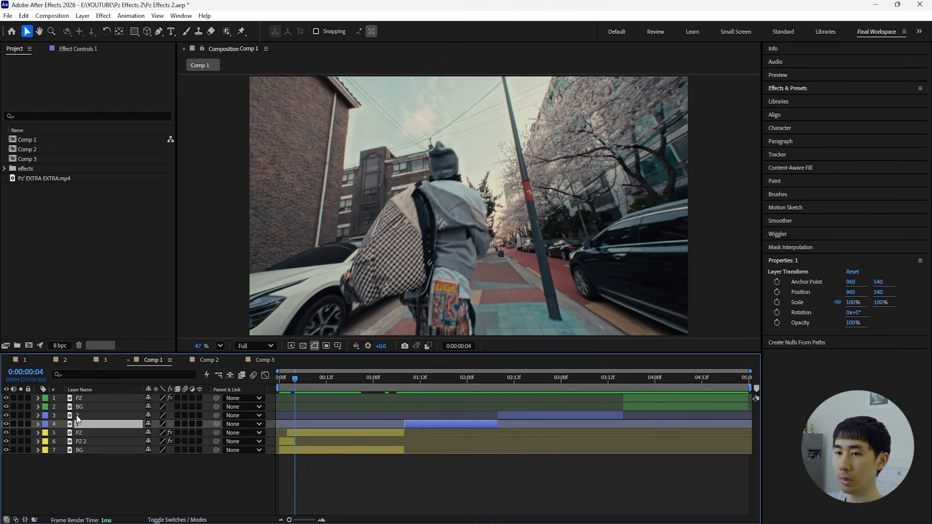
left_click(82, 415, "shift")
left_click_drag(90, 417, 98, 444)
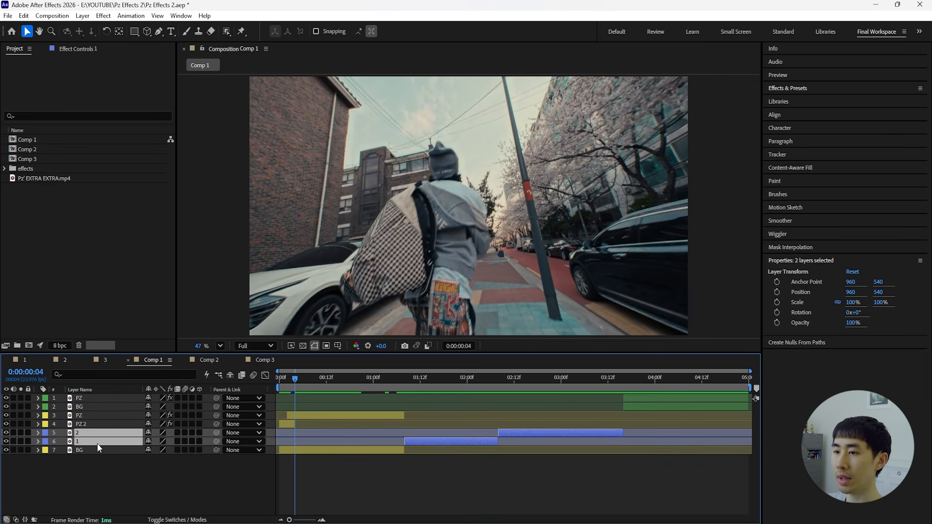
Shift clips 1 and 2 together to the start of the composition and trim the end of clip 1 to frame 4.
left_click_drag(435, 442, 293, 445)
left_click(90, 443)
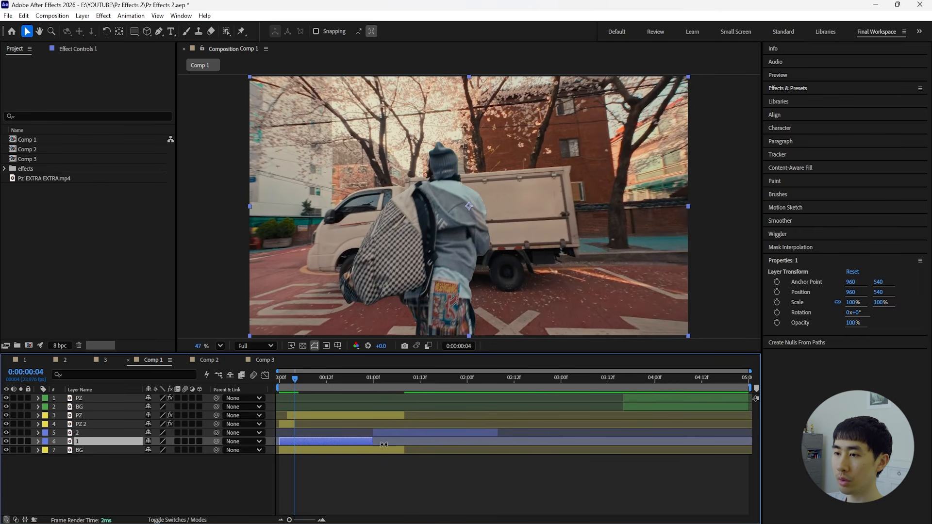
left_click_drag(372, 441, 295, 440)
Apply CC Kaleida to layer 1 with size 122, rotation 31°, Flower mirroring, Floating Center enabled and center 766, 535.
key("Home")
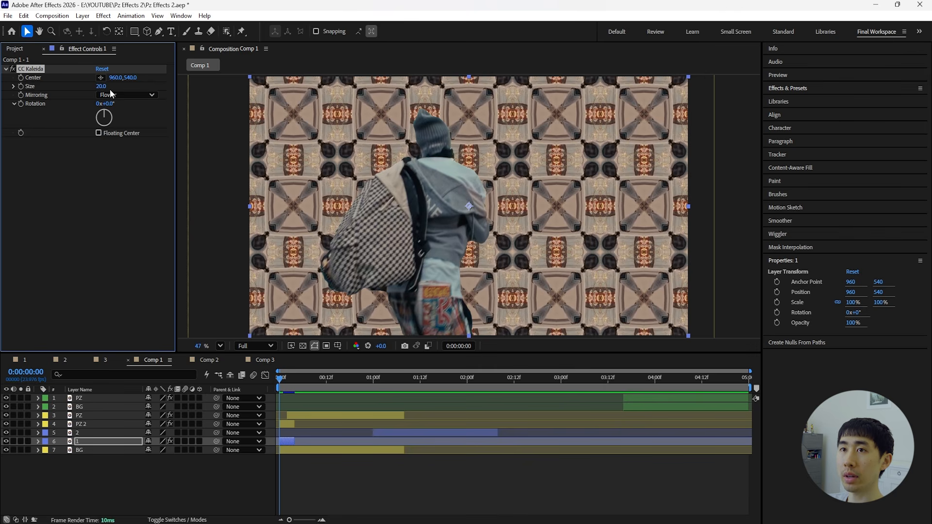
left_click_drag(102, 87, 635, 126)
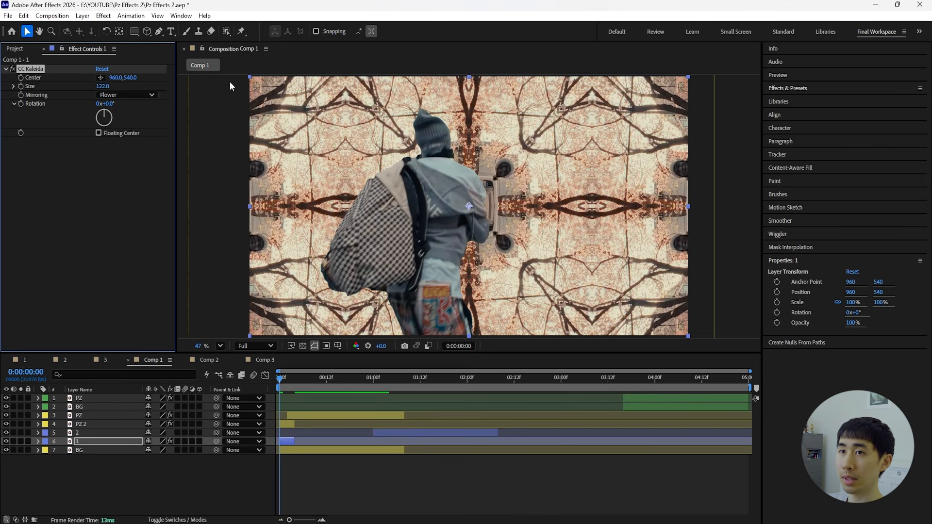
left_click_drag(107, 103, 127, 107)
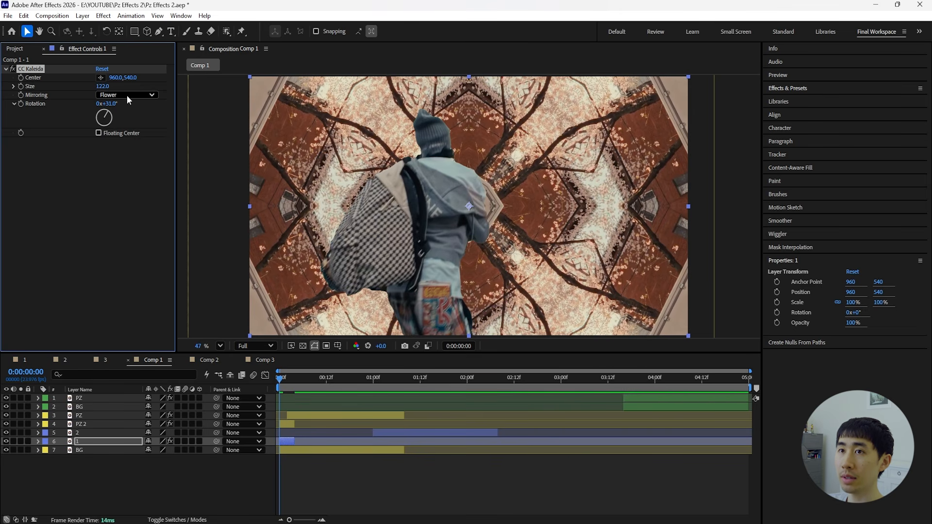
left_click(127, 96)
left_click(130, 163)
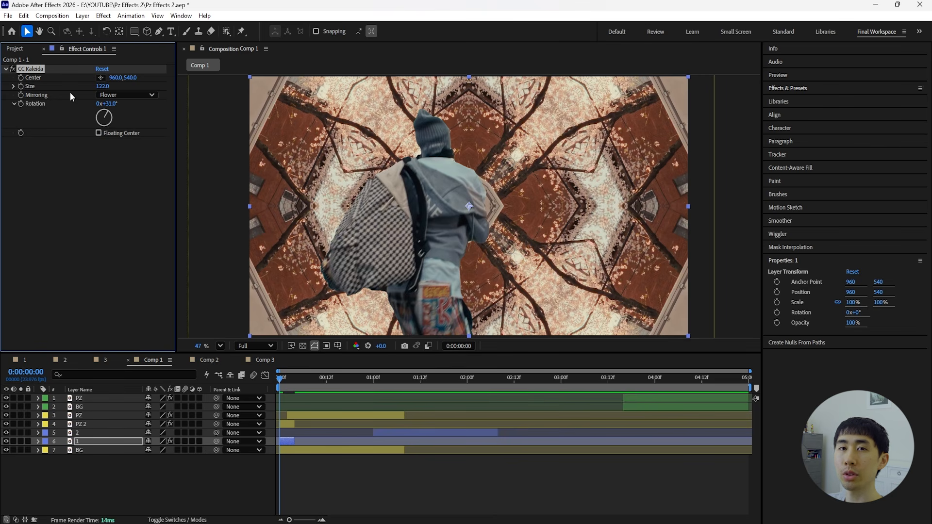
left_click(98, 133)
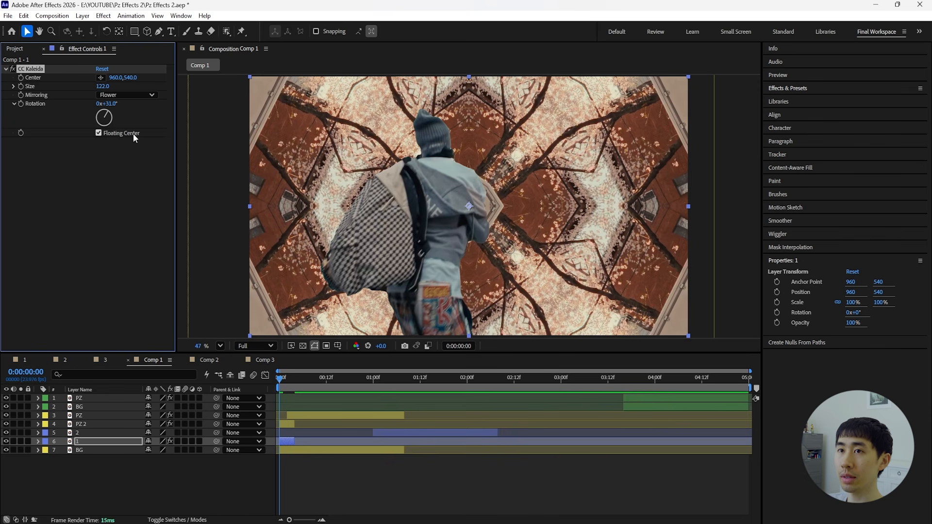
left_click_drag(112, 79, 51, 78)
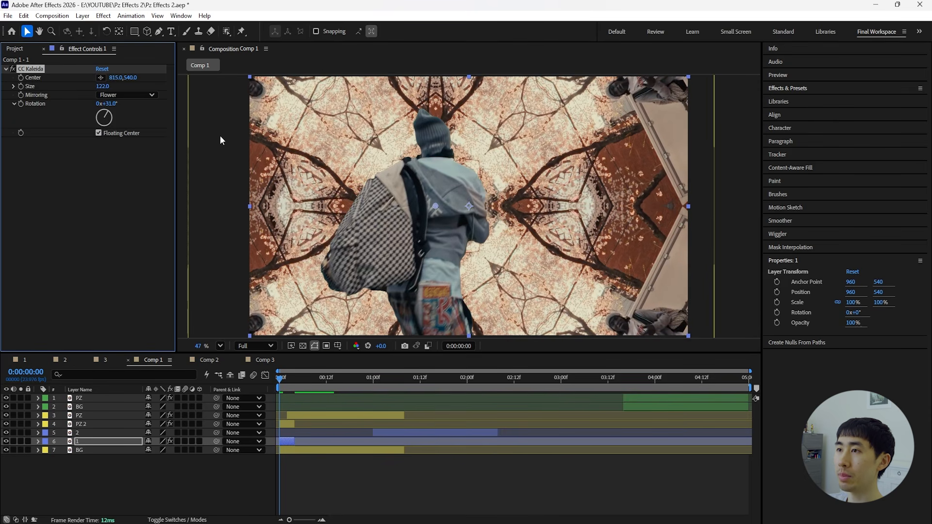
Apply Optics Compensation to layer 1 with Reverse Lens Distortion enabled and a field of view of 125.3.
left_click(116, 441)
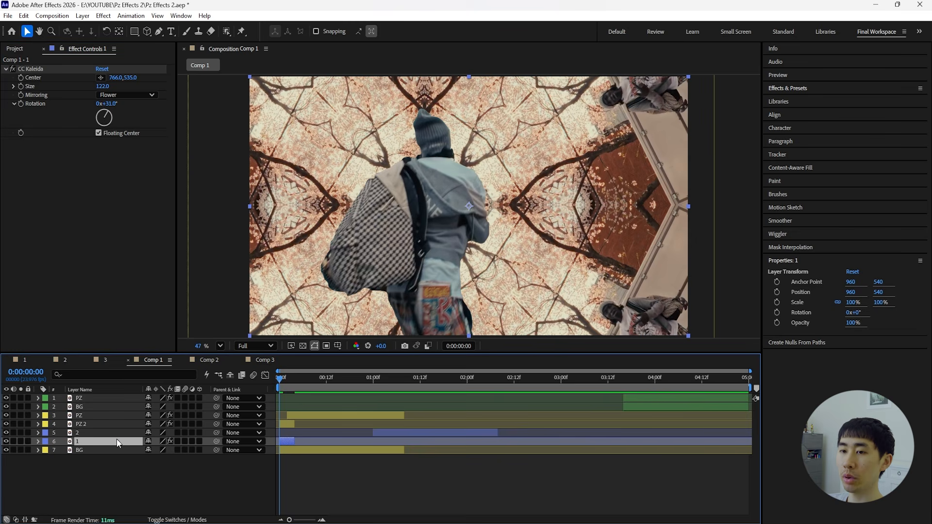
key("ctrl+space")
type("optics compensation")
key("Return")
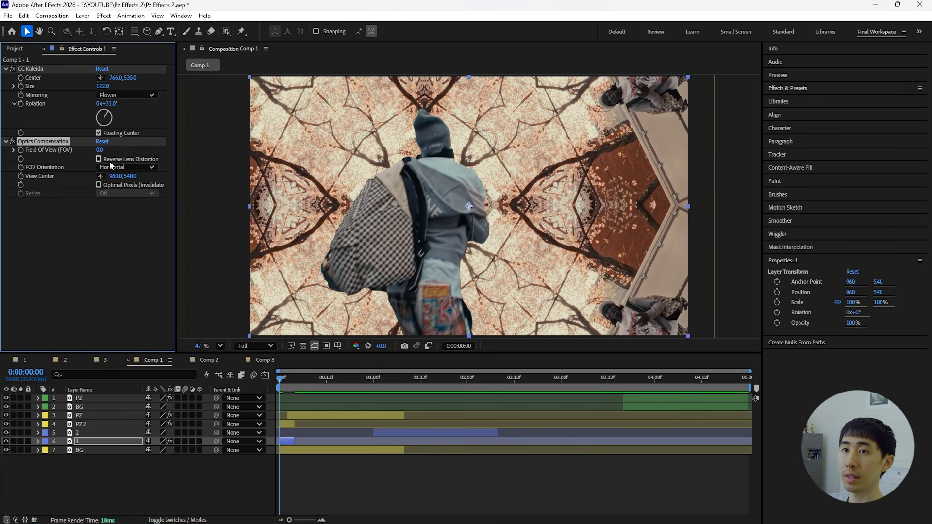
left_click(103, 159)
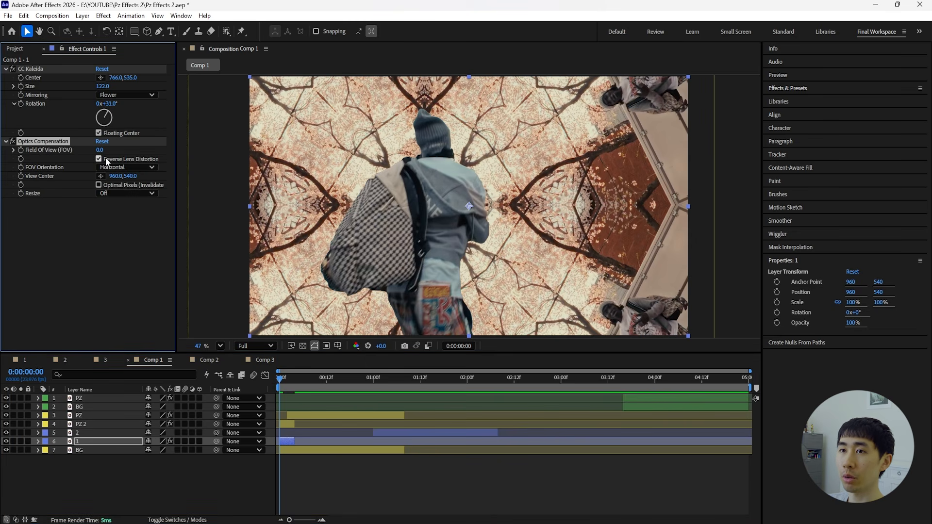
left_click_drag(99, 149, 722, 162)
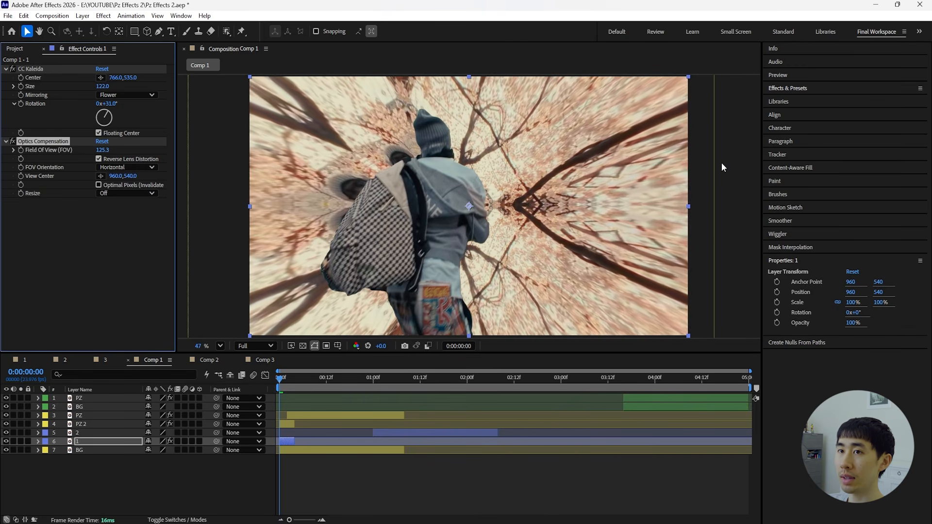
Check the opening frames of the composition and view the yellow BG layer on its own.
left_click(286, 378)
mouse_move(287, 378)
left_mouse_down()
mouse_move(275, 380)
mouse_move(373, 383)
mouse_move(280, 383)
left_mouse_up()
left_click(287, 425)
left_click(386, 432)
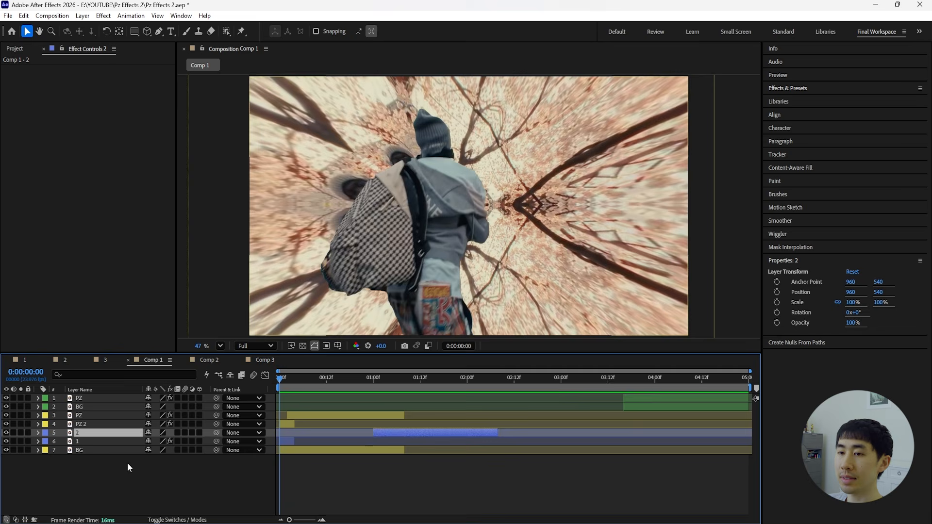
left_click(90, 450)
left_click(20, 450)
left_click(20, 450)
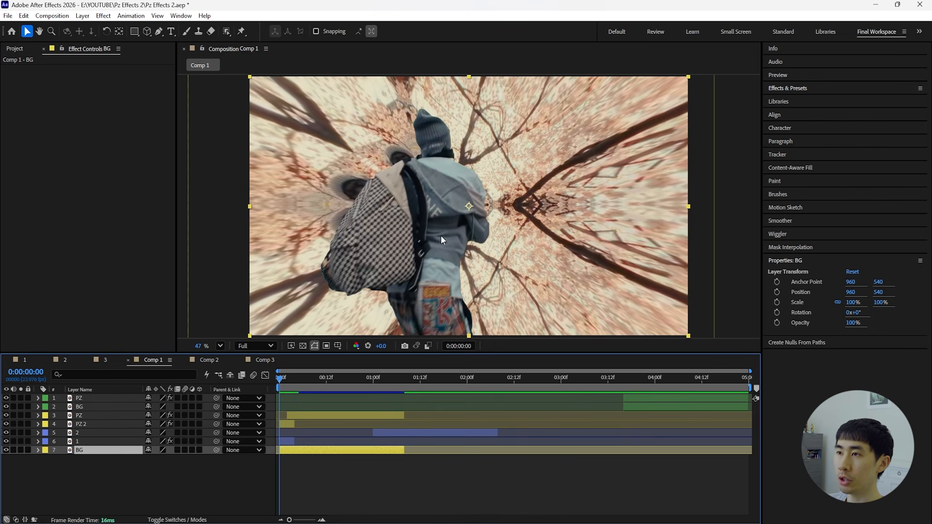
Place clip 2 directly after clip 1, starting at frame 4, and trim its end to frame 5.
left_click_drag(382, 432, 309, 433)
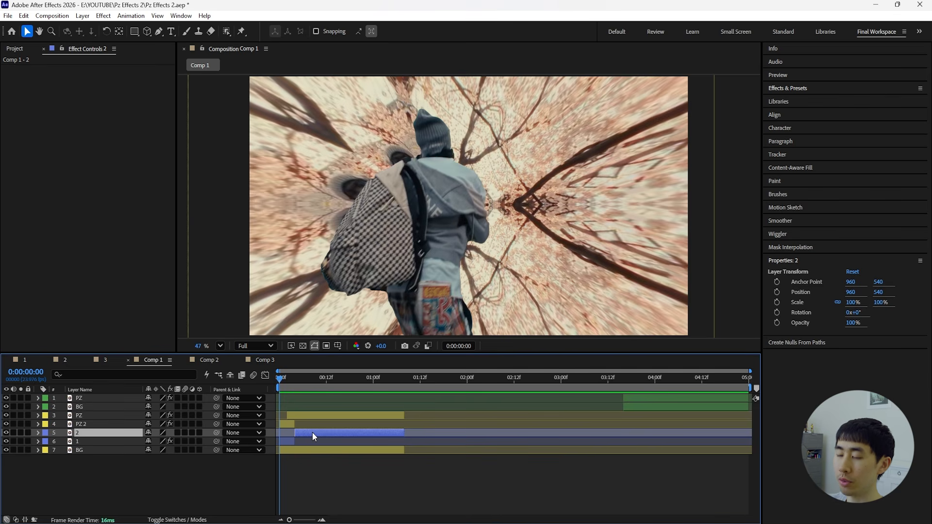
left_click(299, 378)
Apply CC Kaleida to layer 2 with size 117.3, rotation -70°, Floating Center enabled and center 3020, 523.
key("ctrl+space")
type("cc kalei")
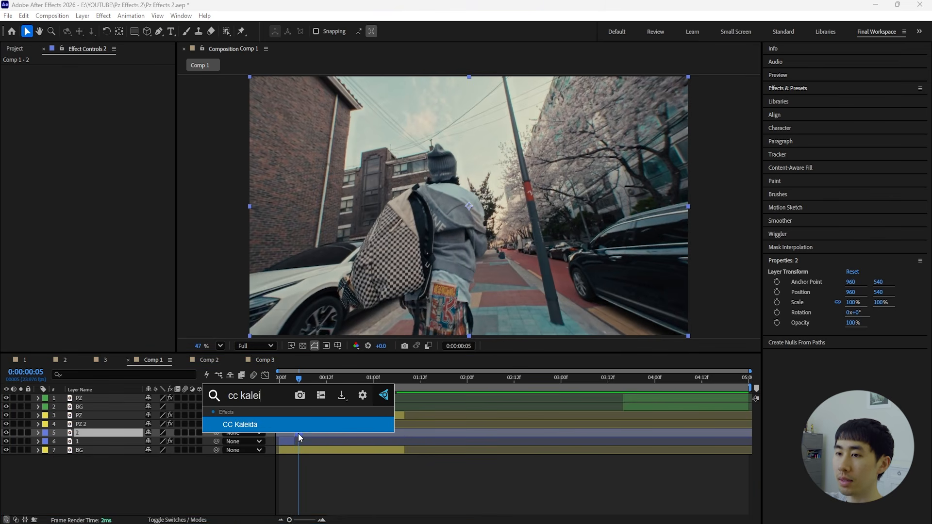
key("Return")
left_click_drag(101, 87, 149, 87)
left_click_drag(108, 104, 47, 100)
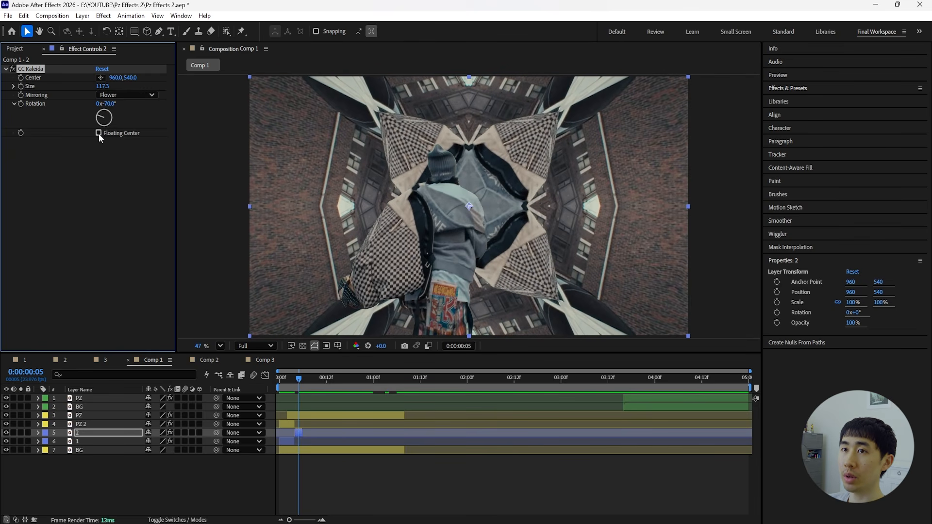
left_click_drag(119, 78, 39, 74)
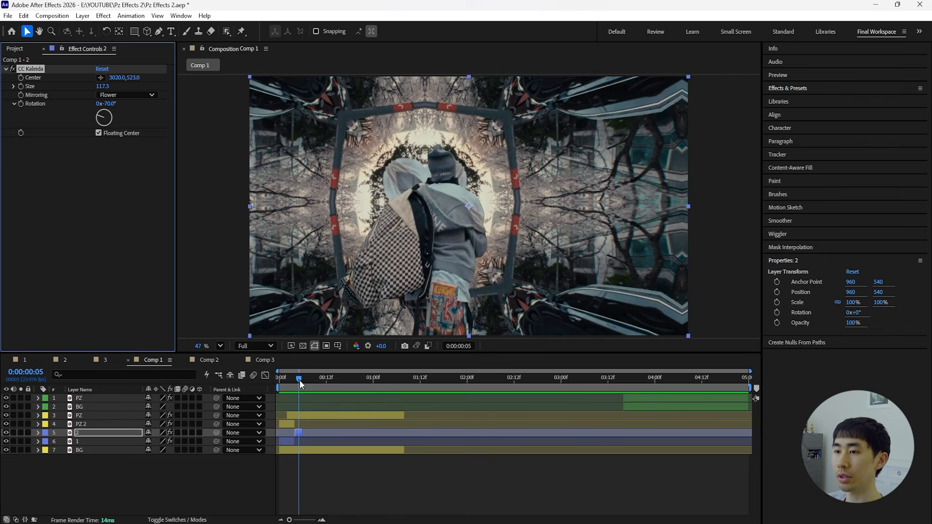
Play back the transition from the start of the composition.
left_click_drag(299, 380, 278, 380)
left_click(227, 494)
key("space")
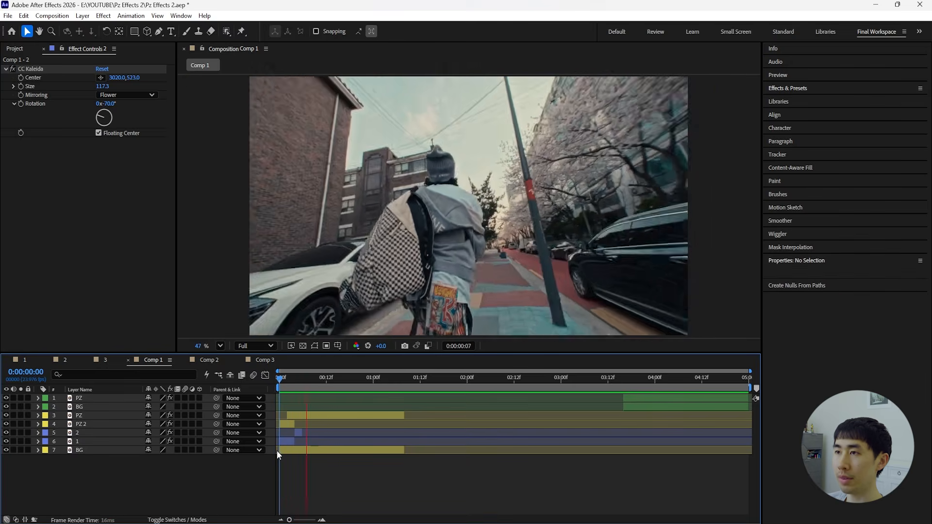
key("space")
key("space")
key("space")
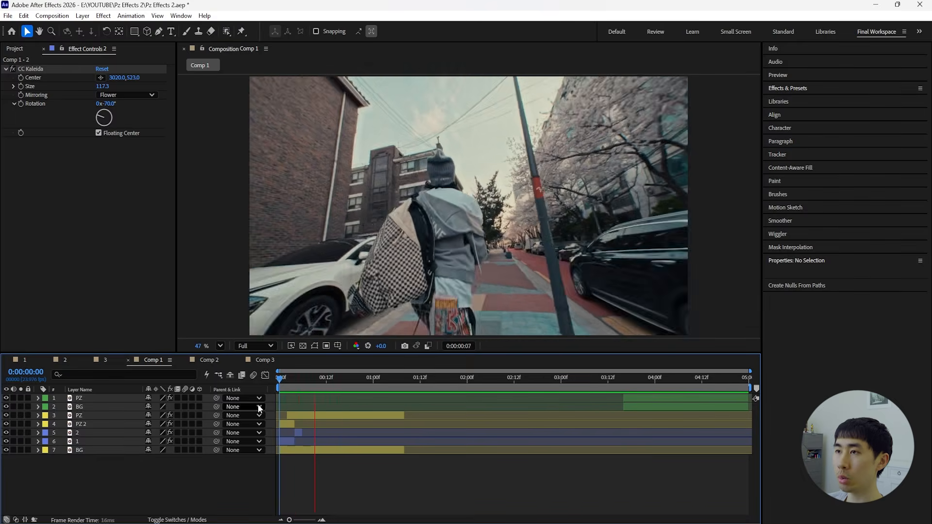
key("space")
Move the green PZ and BG clips together to start at frame 16 and select the green PZ clip alone.
left_click_drag(325, 380, 341, 383)
left_click(633, 406)
left_click(637, 398, "shift")
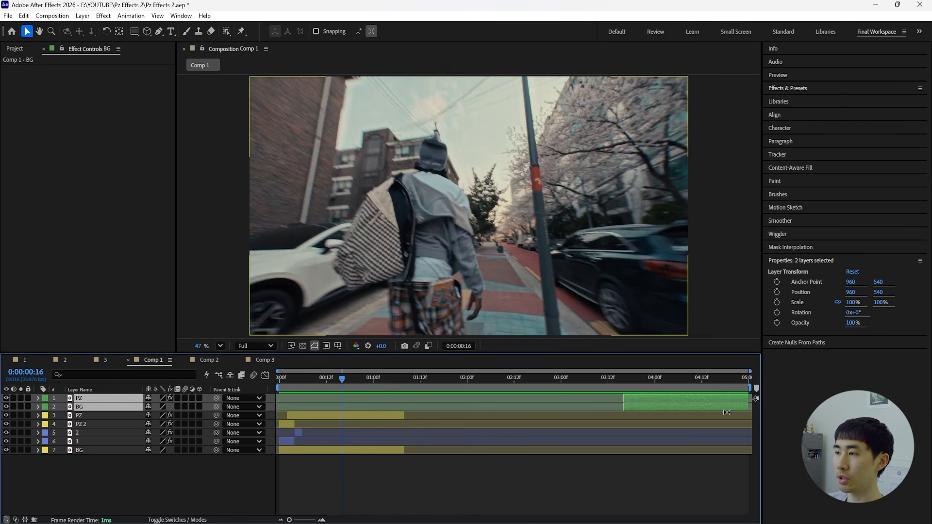
left_click_drag(650, 407, 386, 407)
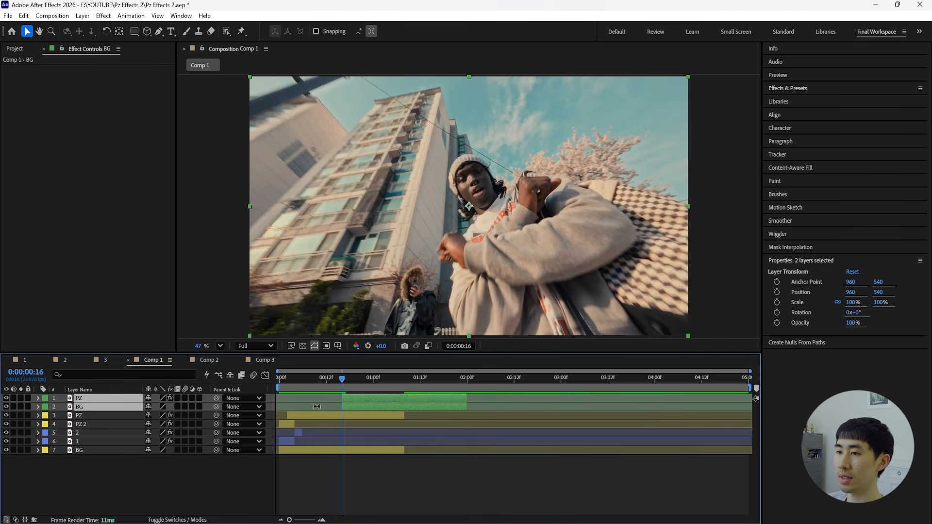
left_click(192, 470)
left_click(359, 398)
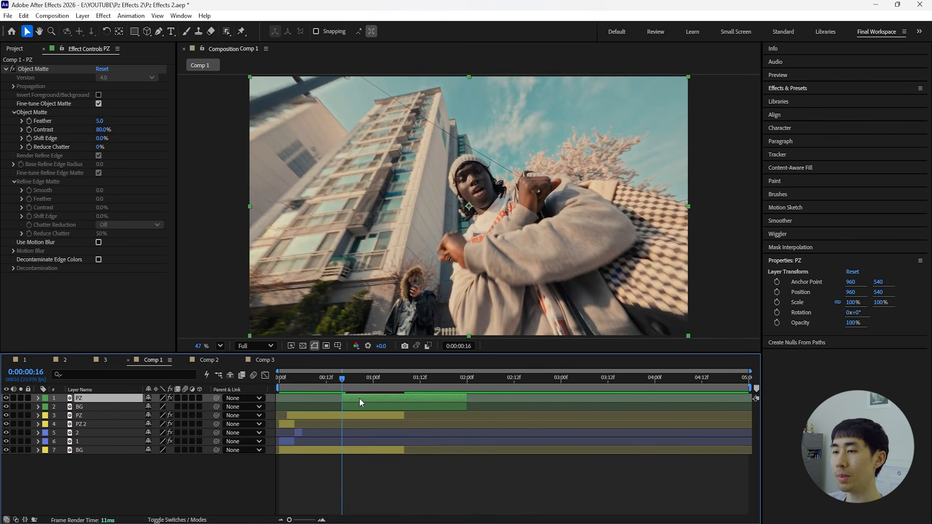
Shorten the work area to the end of the green clips and trim the composition to that work area.
left_click(20, 398)
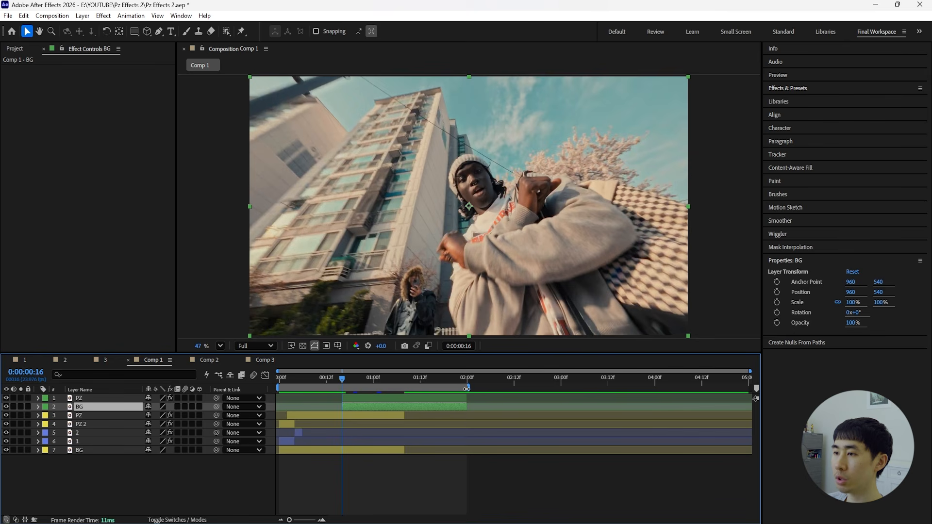
right_click(467, 389)
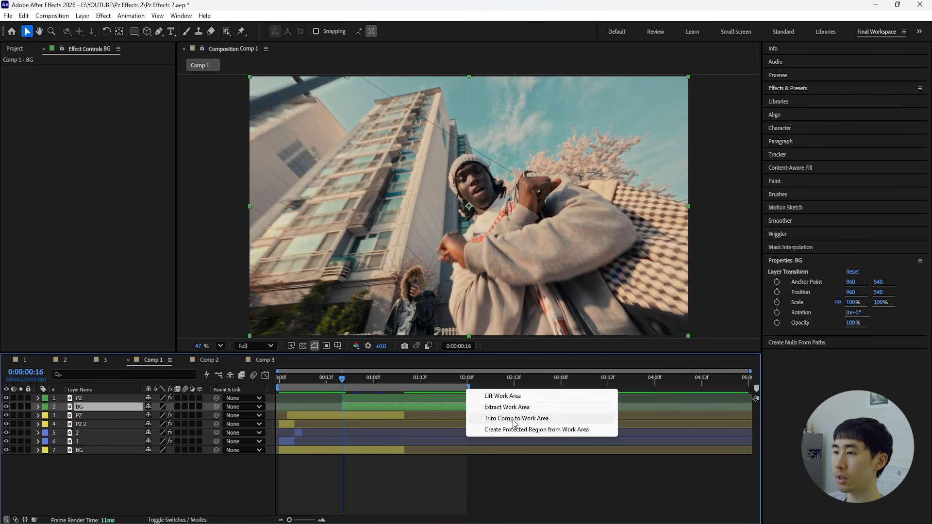
left_click(484, 416)
left_click(469, 400)
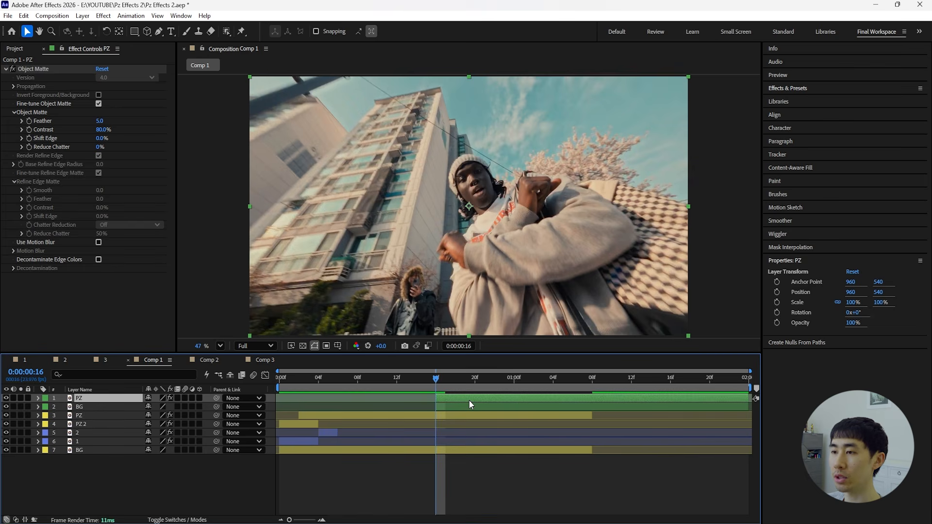
Duplicate the green PZ layer and trim the start of the copy to 0:00:01:01.
left_click(99, 398)
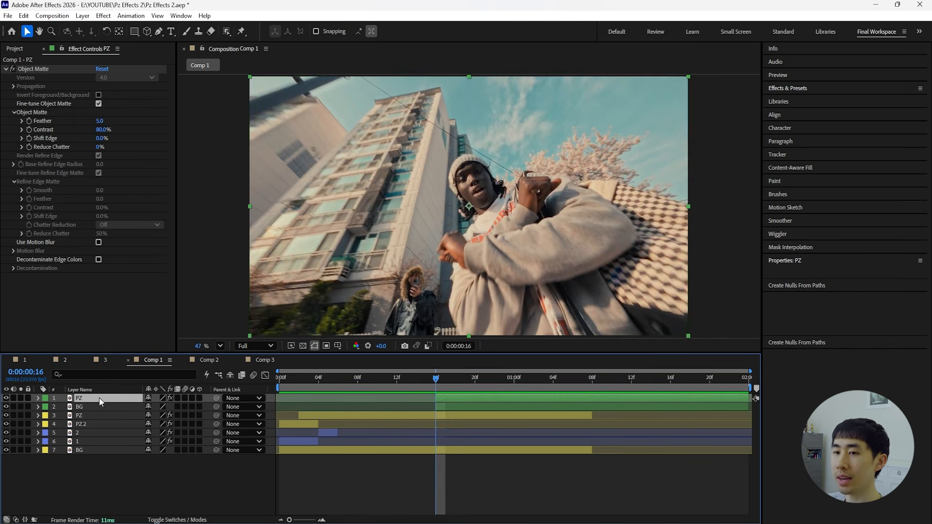
key("ctrl+d")
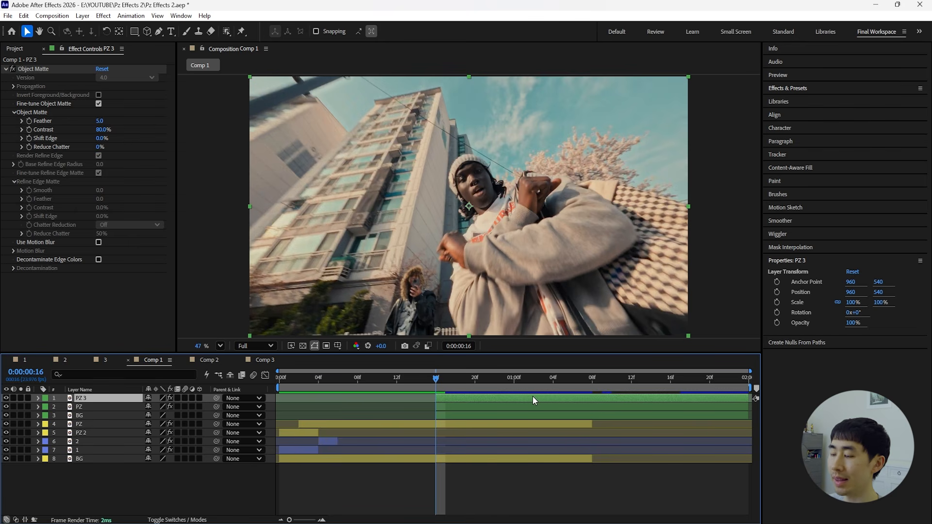
key("space")
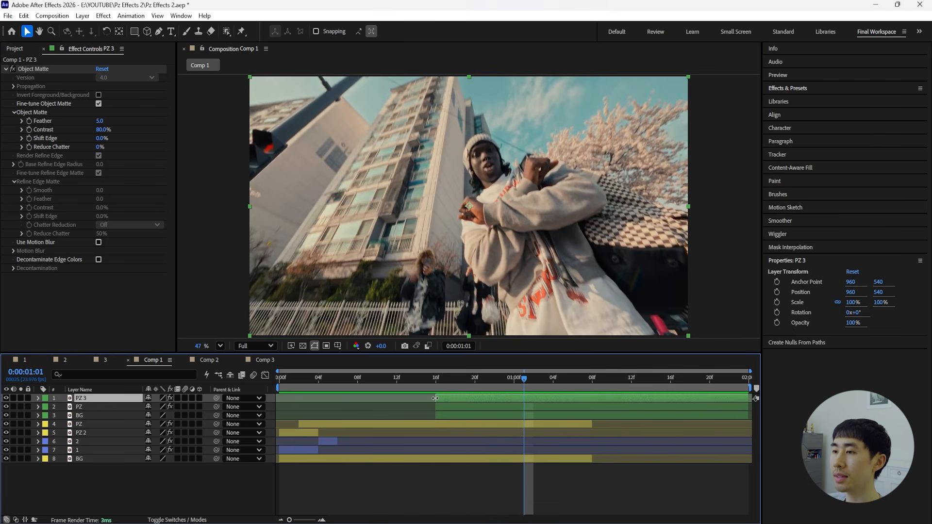
left_click_drag(435, 398, 525, 398)
key("space")
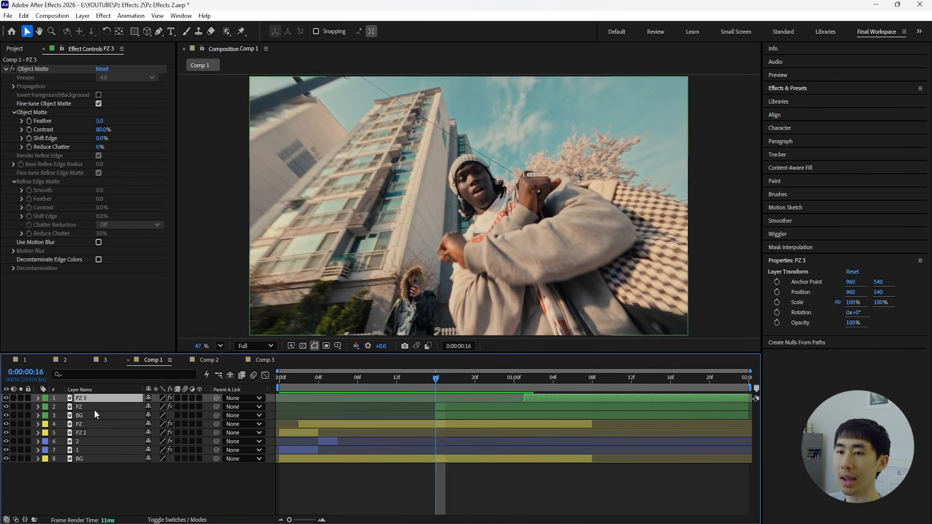
Move the trimmed PZ 3 layer so that it starts at frame 19.
left_click(86, 408)
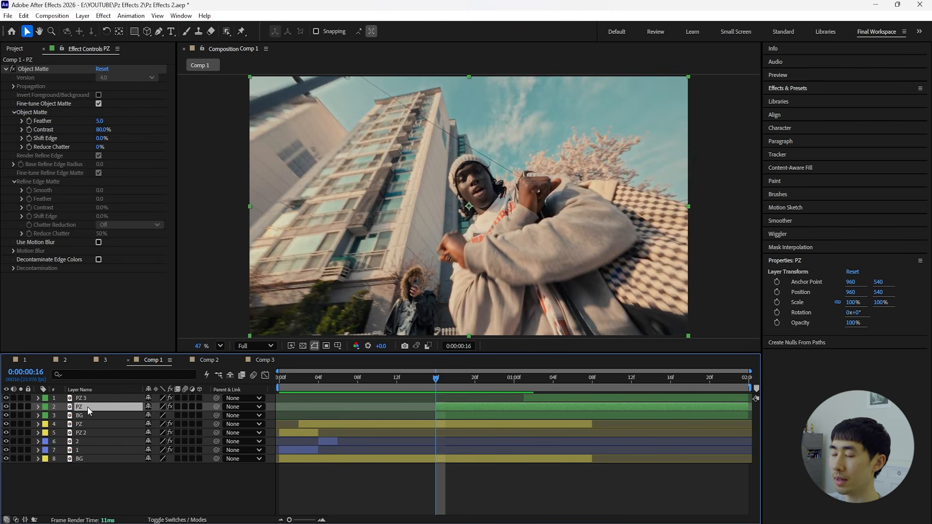
key("space")
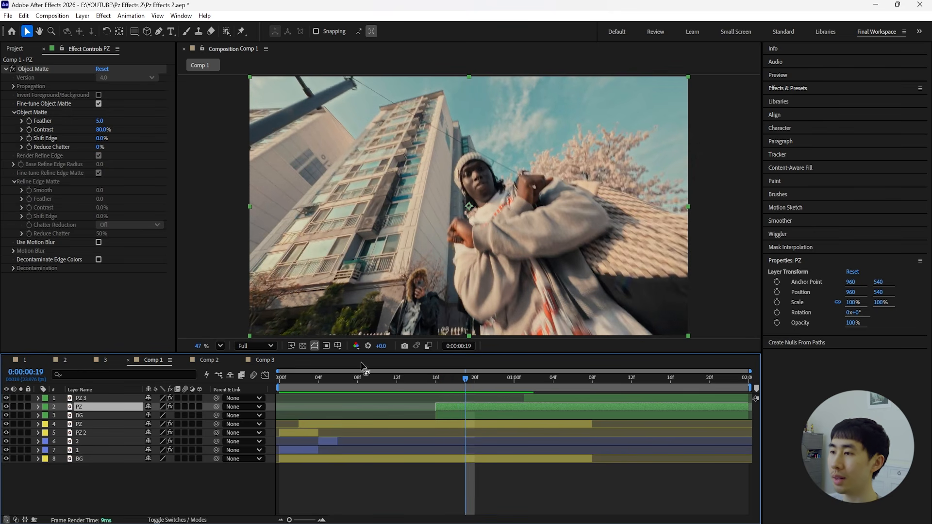
left_click_drag(537, 400, 480, 401)
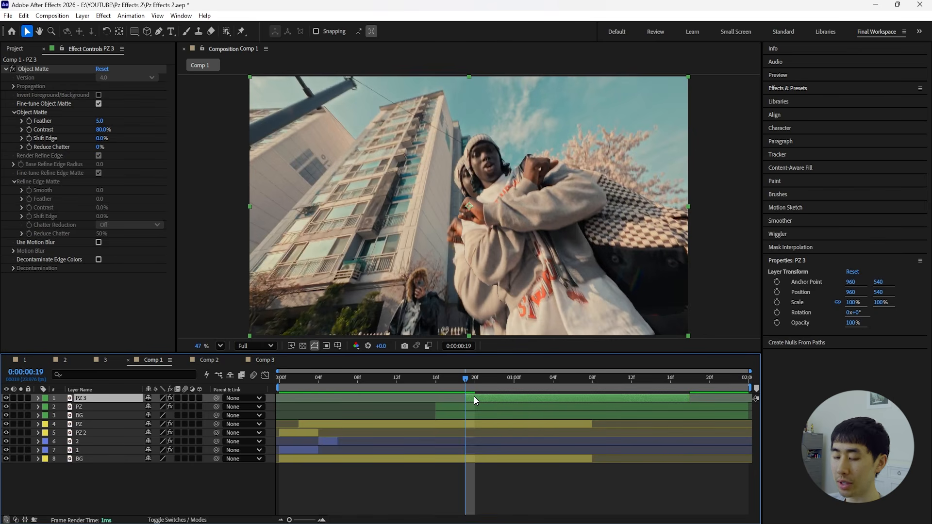
Apply CC Scale Wipe to PZ 3 with direction 270°, stretch 18.90 and center 1083, 540.
key("ctrl+space")
type("cc sc")
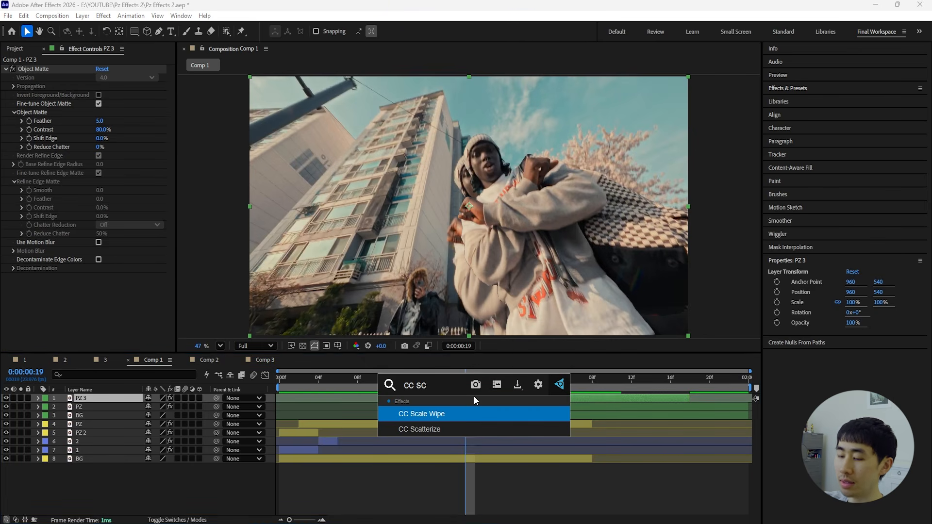
key("Return")
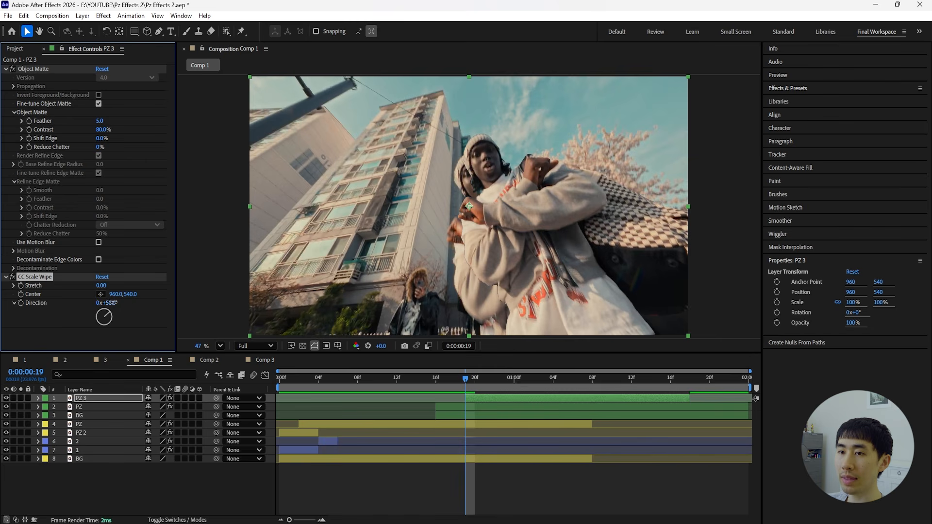
left_click_drag(192, 302, 220, 306)
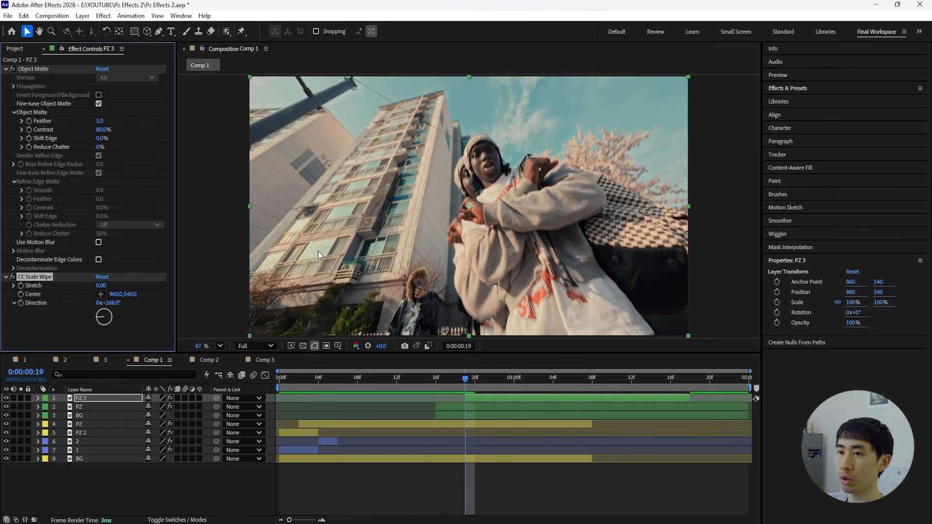
left_click(120, 302)
type("270")
key("Return")
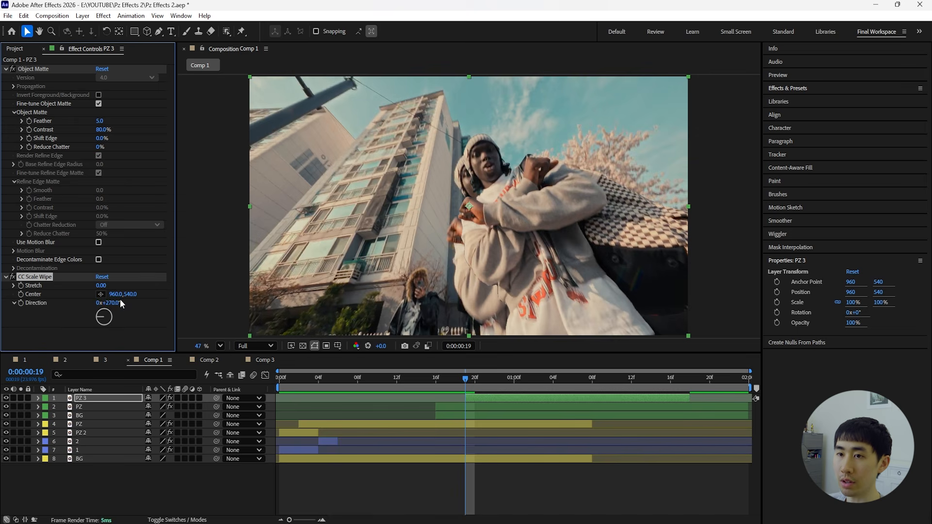
left_click_drag(101, 285, 176, 296)
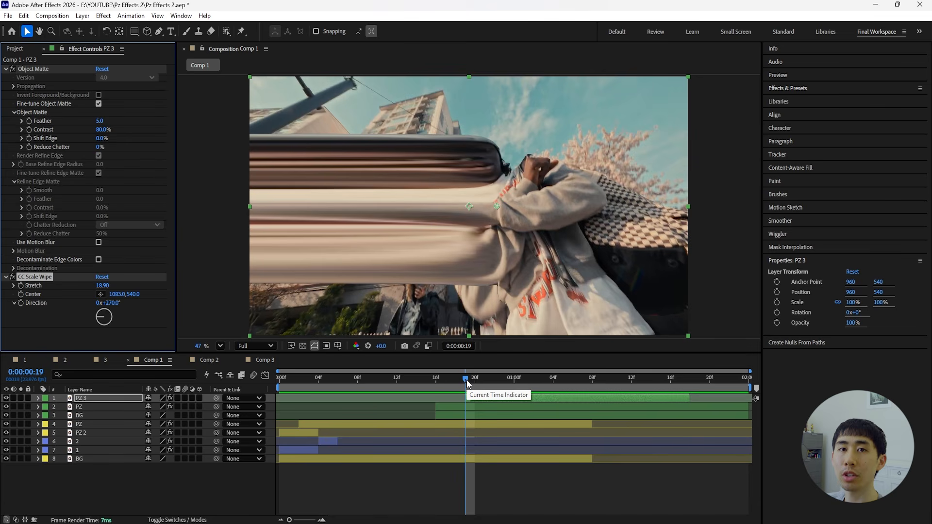
Split the PZ 3 layer at frame 21 and split its remaining piece again at frame 23.
left_click(482, 399)
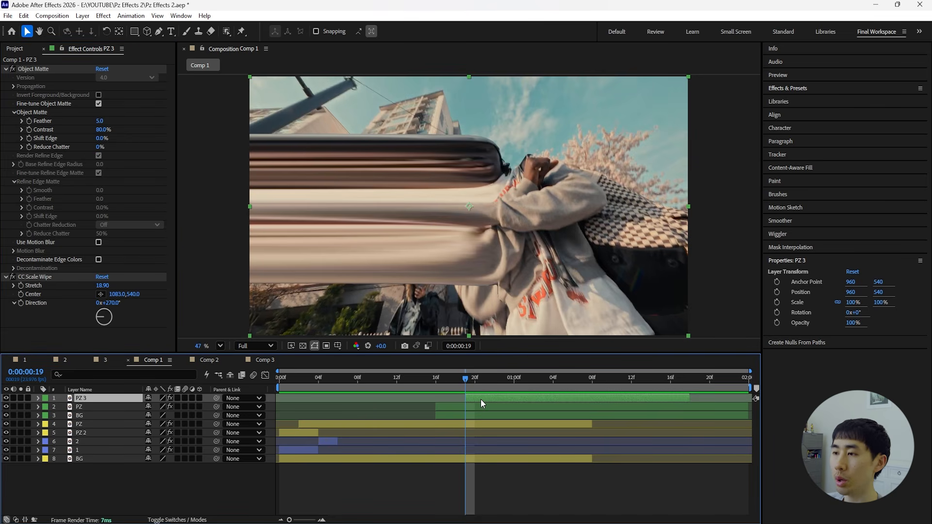
key("Page_Down")
key("Page_Down")
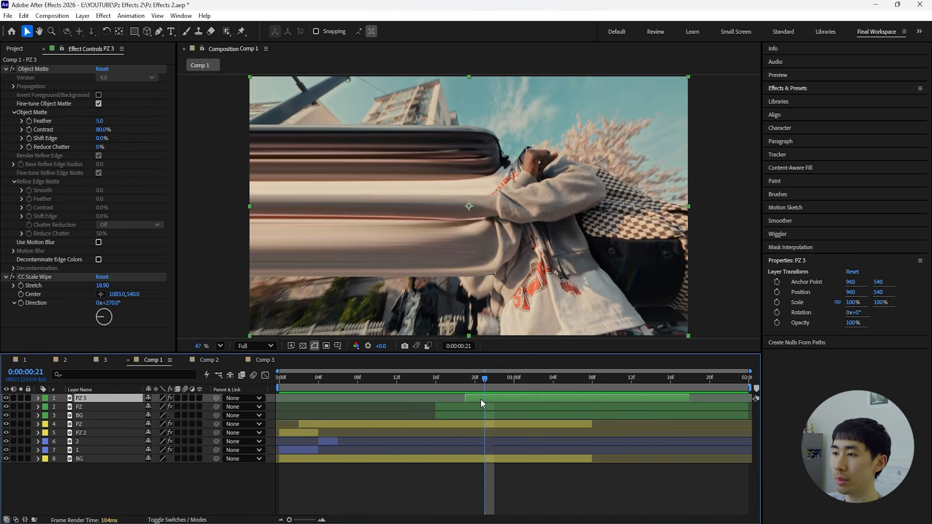
key("ctrl+shift+d")
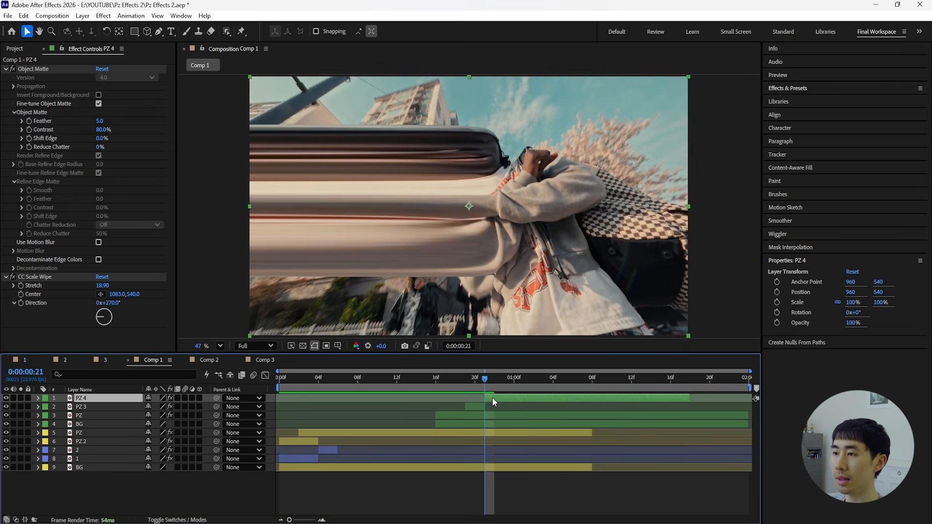
key("Page_Down")
key("Page_Down")
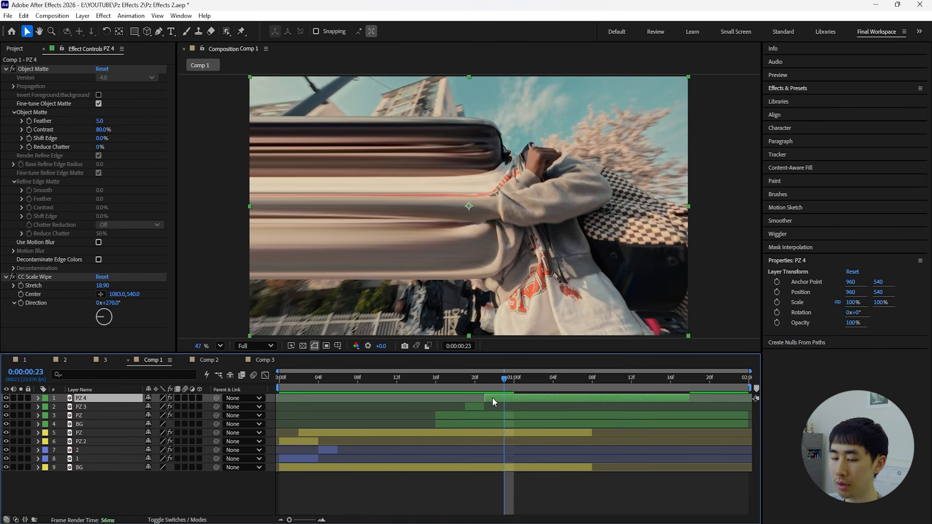
key("ctrl+shift+d")
Set the CC Scale Wipe stretch to 9.20 on the PZ piece between frames 21 and 23.
left_click_drag(502, 380, 488, 383)
left_click(43, 278)
left_click_drag(103, 286, 61, 292)
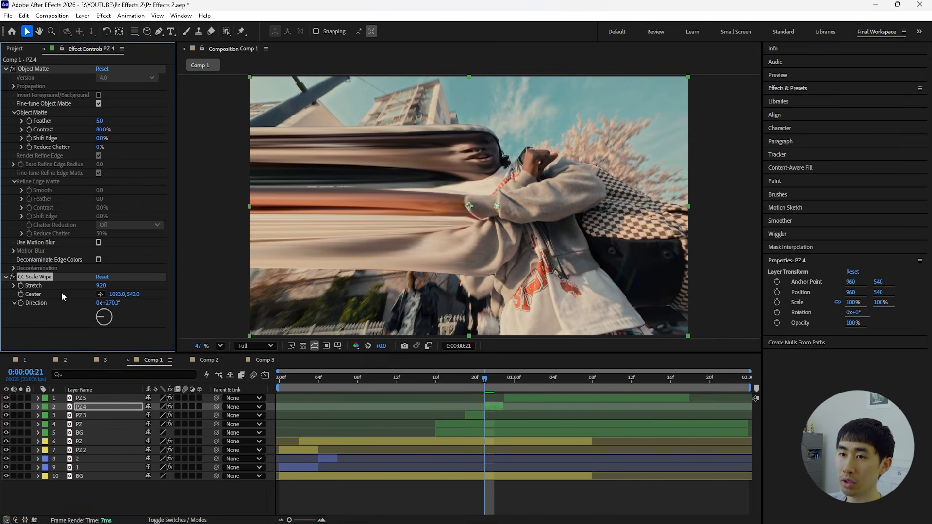
Split the PZ 5 layer at 0:00:01:01.
key("Page_Down")
key("Page_Down")
key("Page_Down")
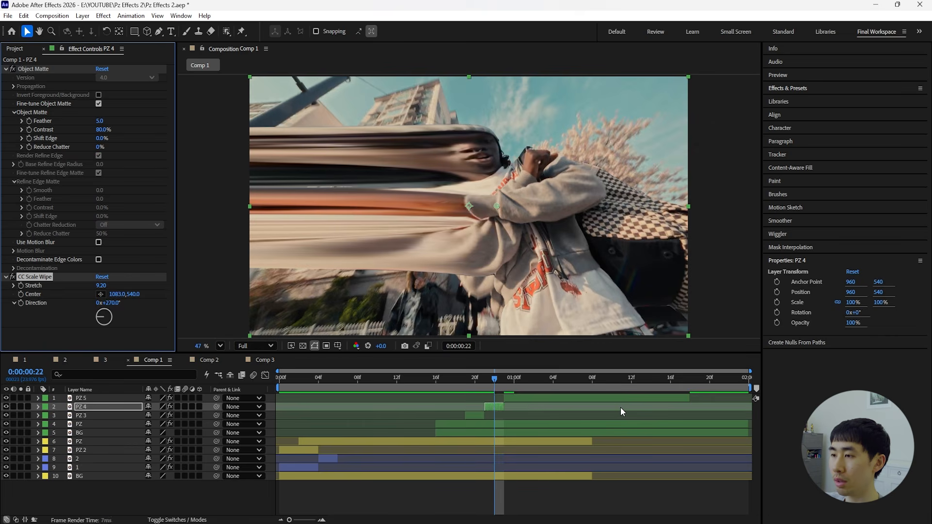
key("ctrl+shift+d")
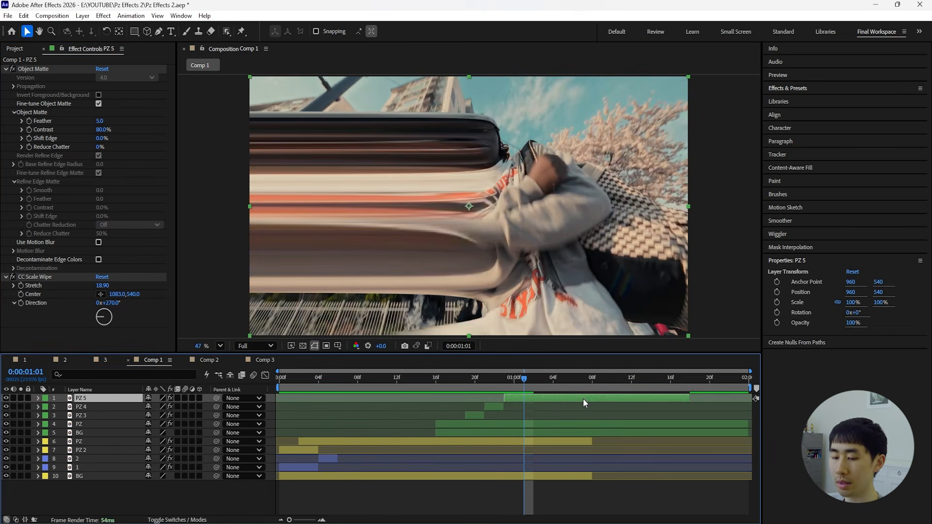
Set the CC Scale Wipe stretch to 4.70 on PZ 5, the piece starting at frame 23.
left_click(505, 384)
left_click(515, 408)
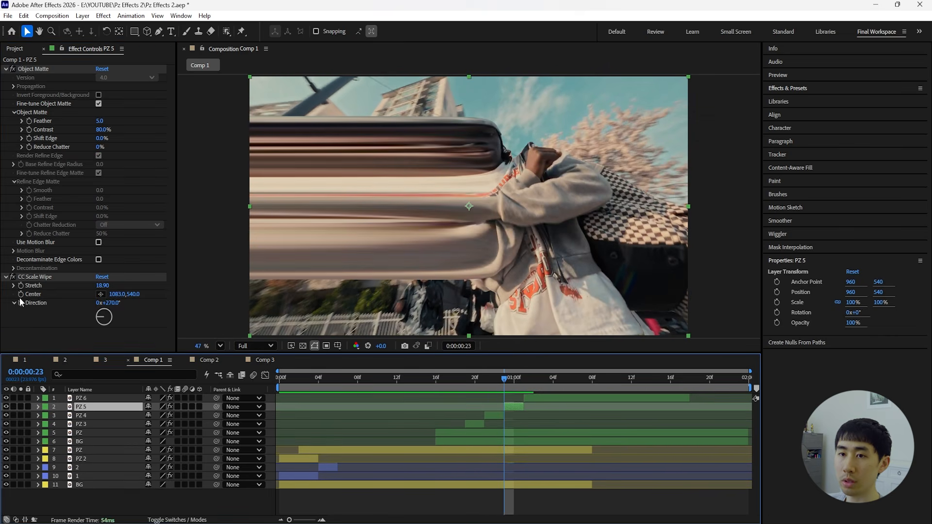
left_click(35, 277)
left_click_drag(105, 287, 73, 287)
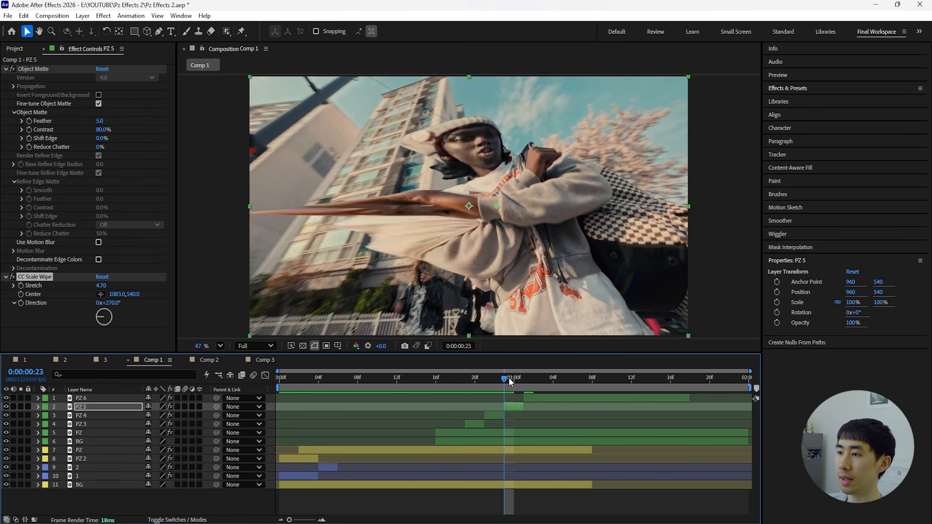
Split the PZ 6 layer at 0:00:01:02 to leave a one-frame piece.
left_click_drag(509, 378, 521, 379)
left_click(529, 399)
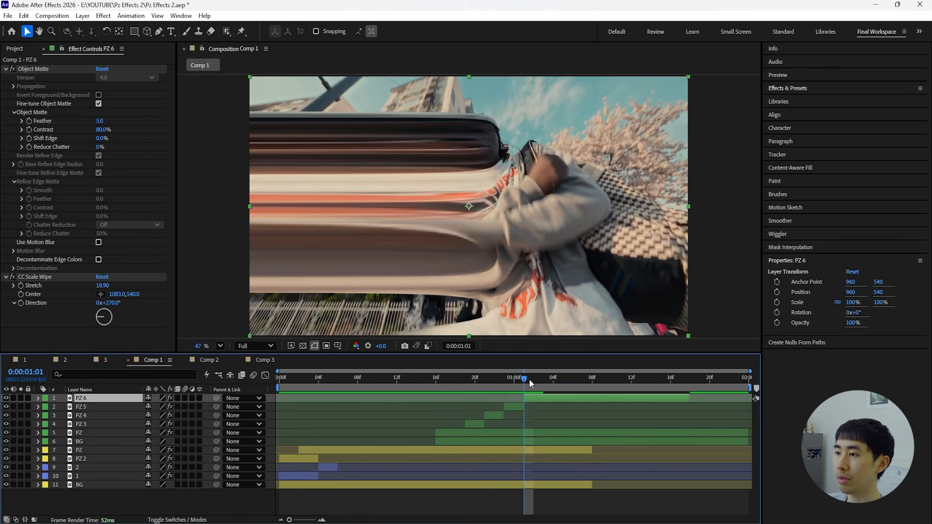
left_click(529, 380)
key("ctrl+shift+d")
Remove the CC Scale Wipe effect from the one-frame PZ 6 piece.
left_click_drag(535, 378, 524, 378)
left_click(529, 405)
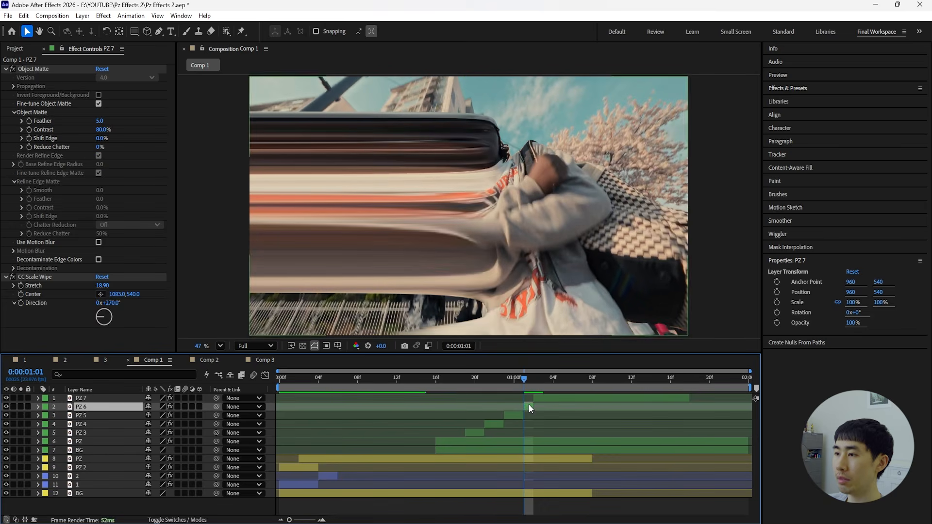
left_click(45, 278)
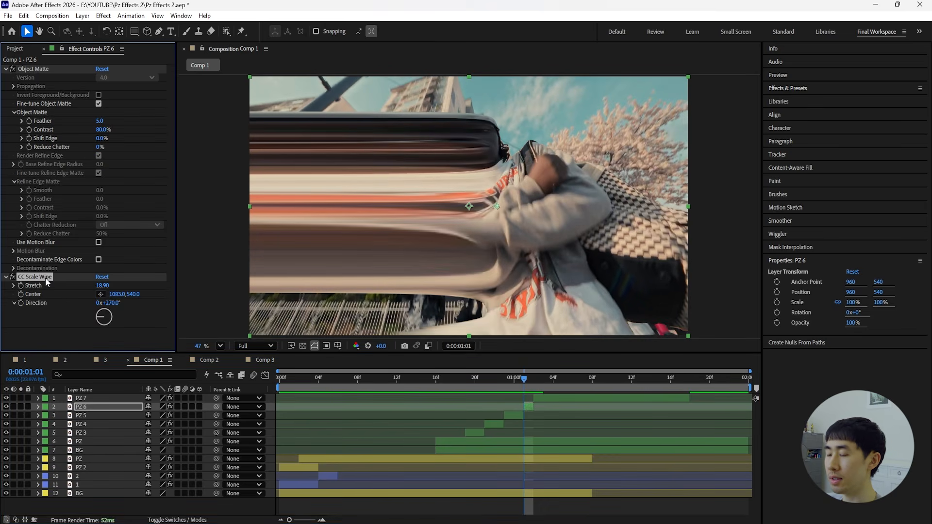
key("Delete")
Scrub the sequence from frame 16 and delete the leftover PZ 7 piece starting at 0:00:01:02.
left_click_drag(527, 387, 441, 384)
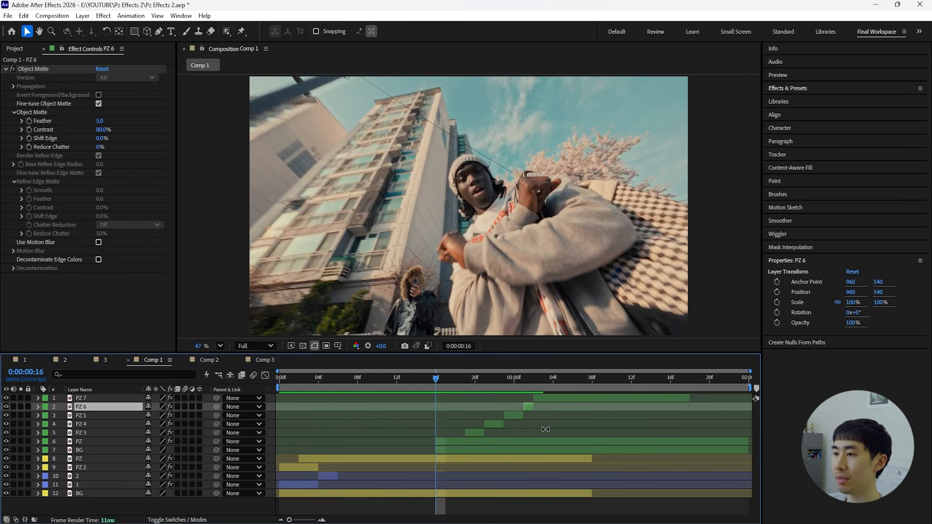
key("shift+Page_Down")
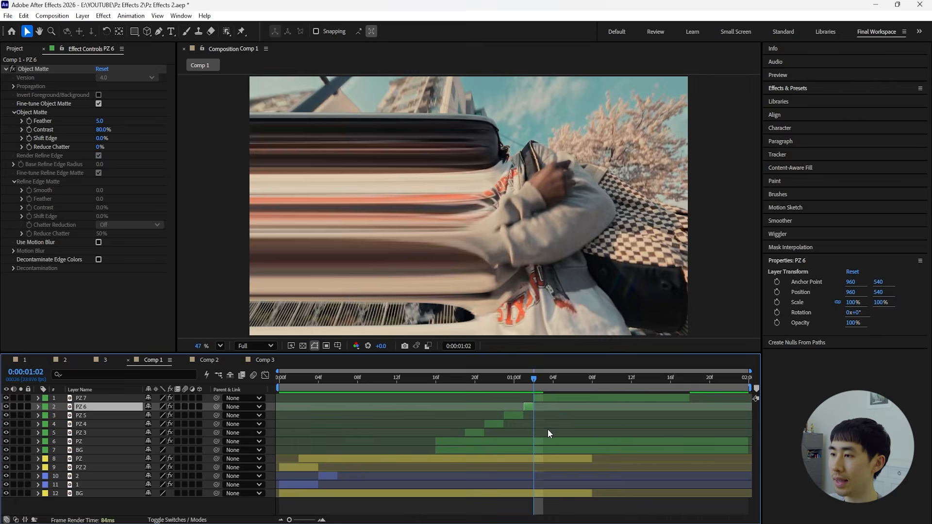
left_click(554, 396)
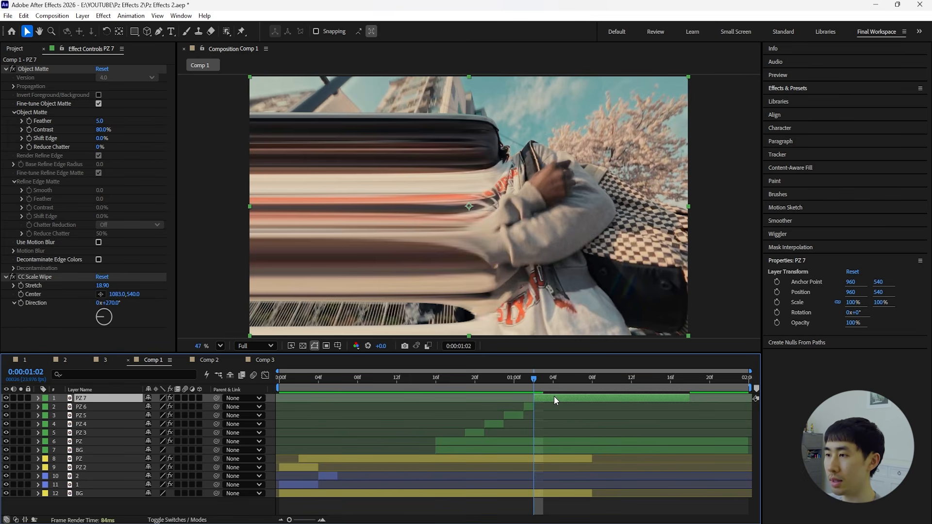
key("Delete")
Trim the start of the green BG layer to 0:00:01:02 and the end of the green PZ layer to frame 23.
left_click(520, 445)
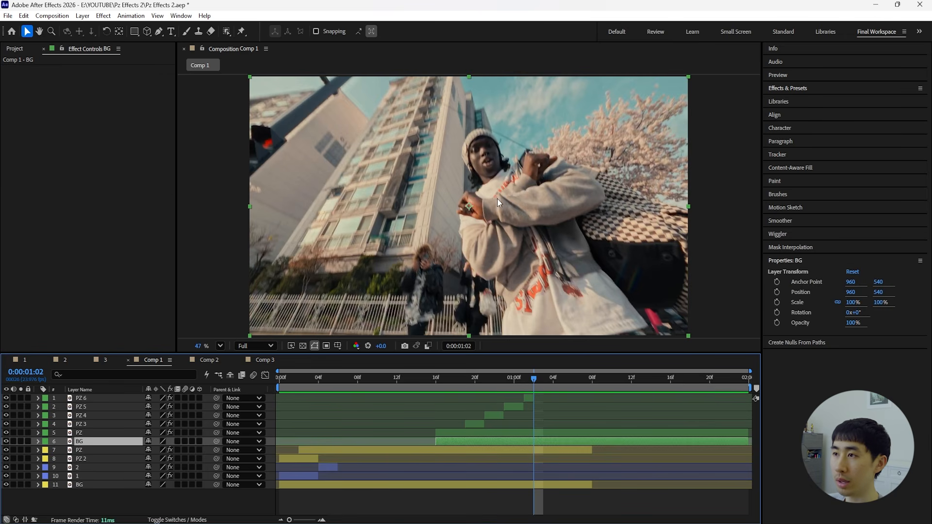
left_click_drag(435, 443, 533, 443)
left_click_drag(531, 383, 501, 378)
left_click(476, 431)
left_click_drag(749, 433, 505, 434)
left_click(496, 415)
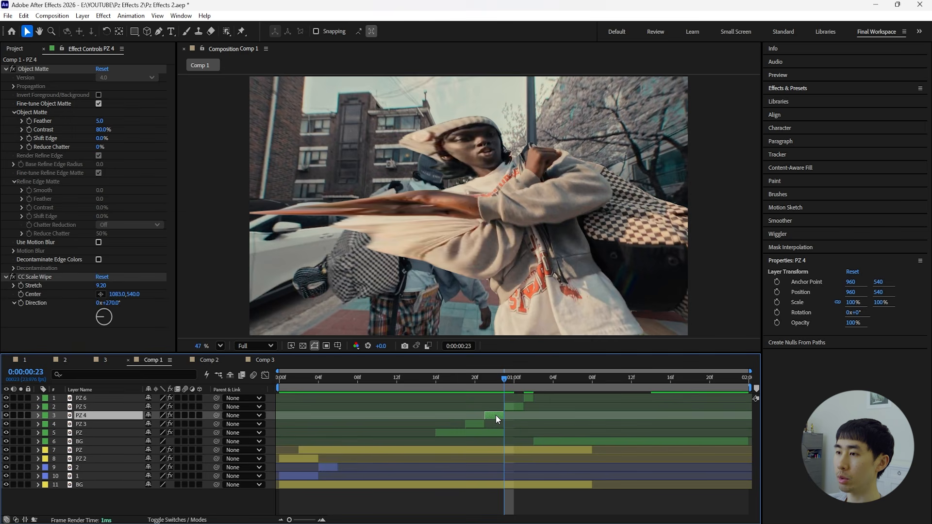
Play back the finished Comp 1 from its start and preview Comp 2.
left_click_drag(504, 379, 214, 446)
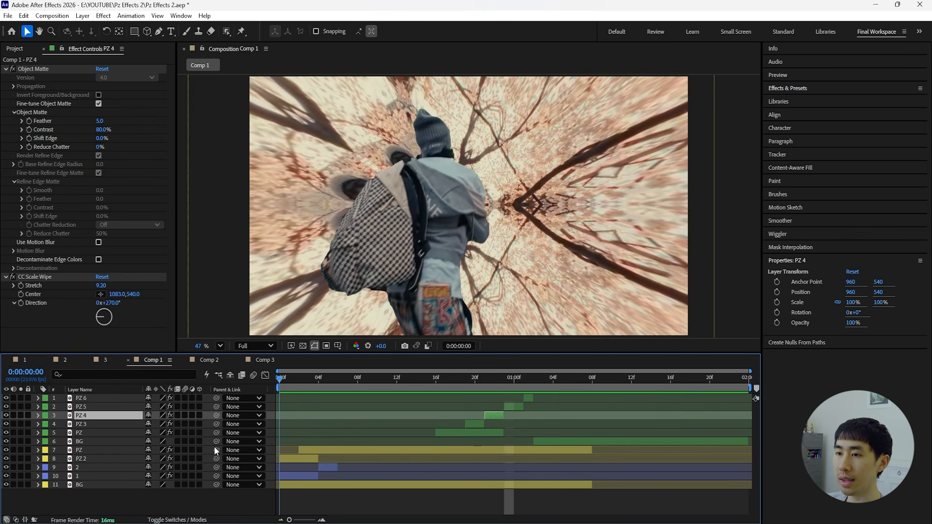
left_click(223, 502)
key("space")
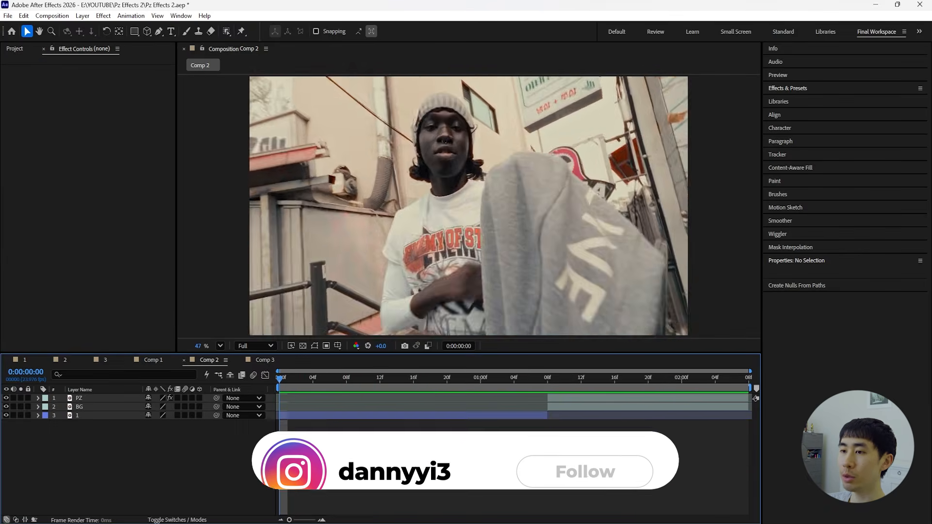
key("space")
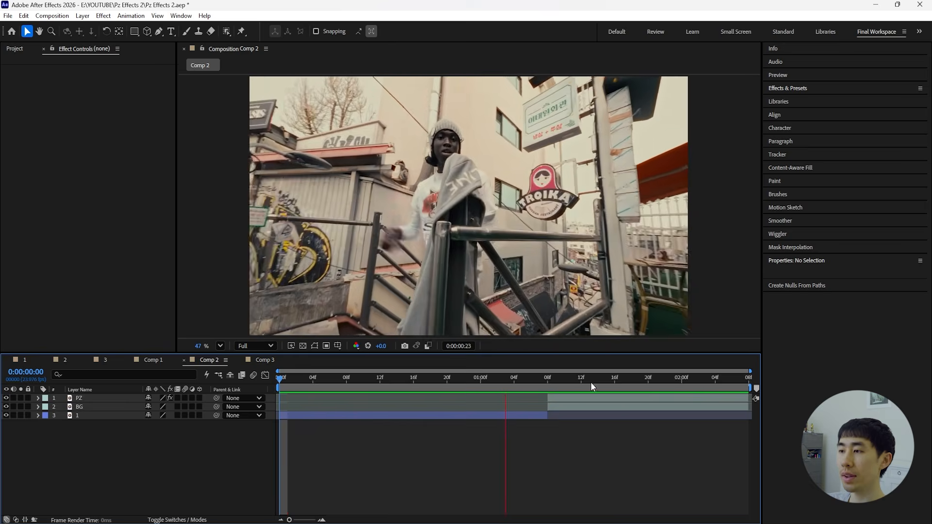
Go to 0:00:01:08 in Comp 2 and inspect the PZ cutout and BG layers separately by soloing each.
left_click(615, 383)
left_click(554, 383)
left_click(569, 397)
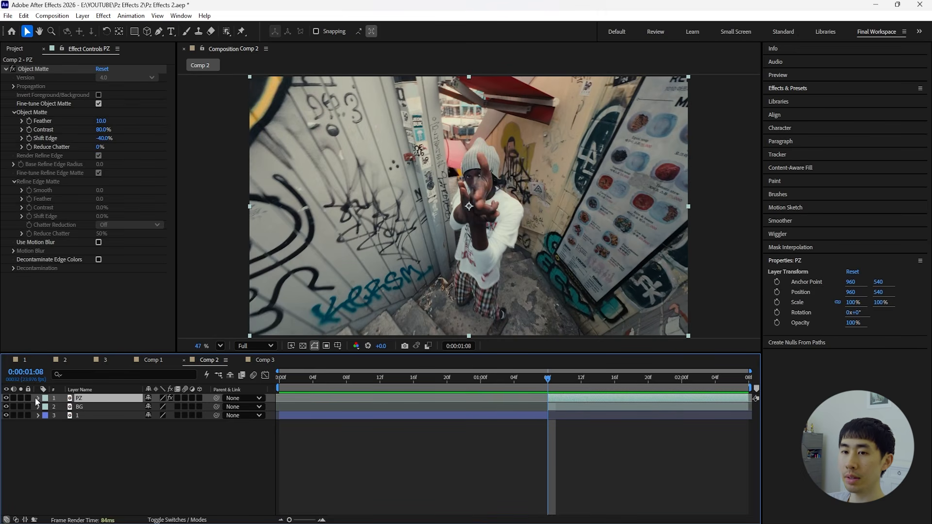
left_click(21, 397)
left_click(21, 397)
left_click(90, 407)
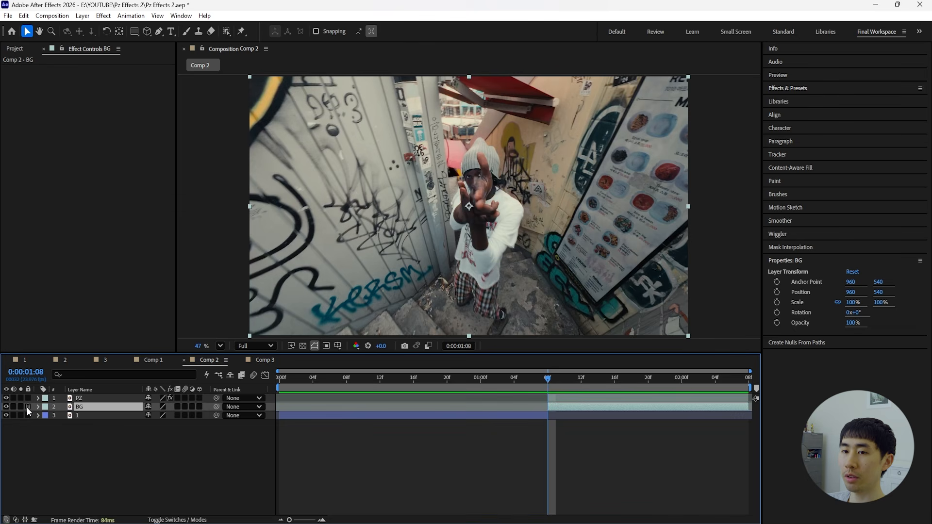
left_click(22, 407)
left_click(21, 407)
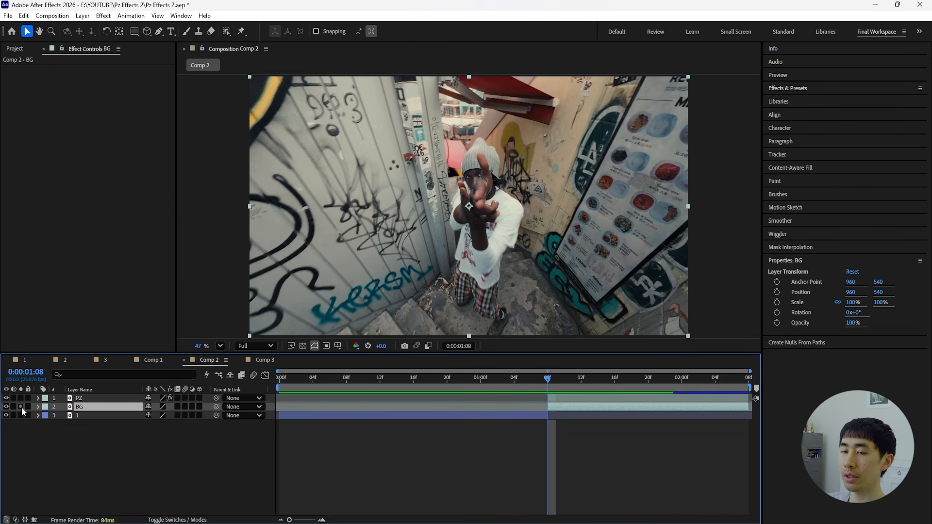
Shift the PZ and BG layers together so that both start at frame 16.
left_click(88, 400, "shift")
left_click_drag(550, 378, 412, 391)
left_click_drag(565, 399, 436, 402)
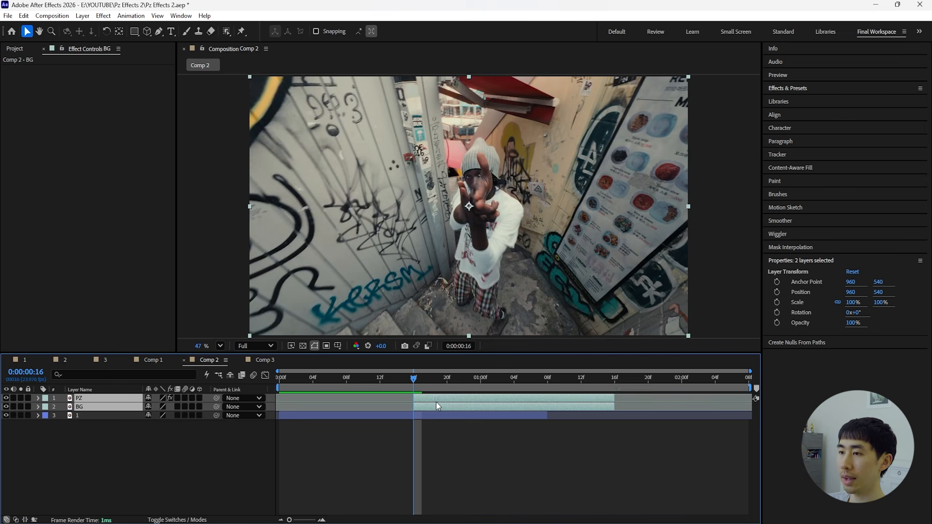
Trim the start of the BG layer to 0:00:01:02 and return to frame 16.
left_click(83, 408)
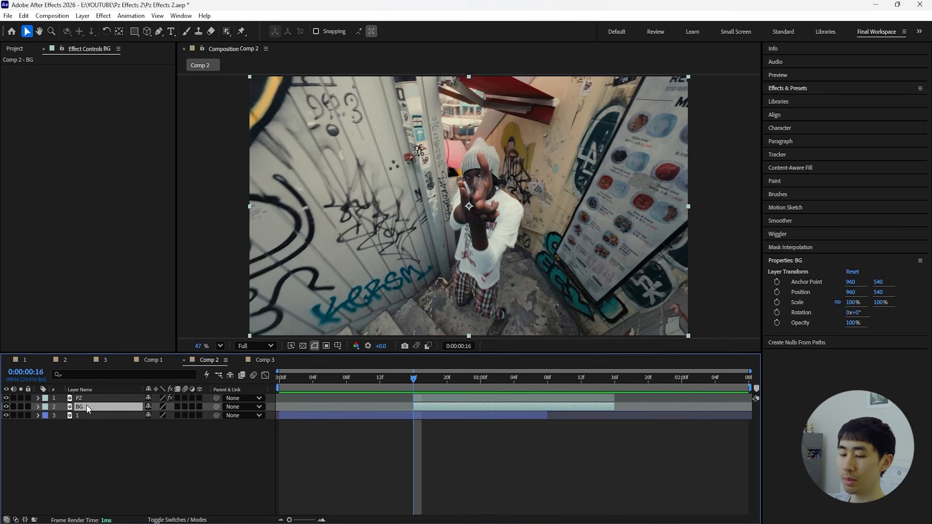
left_click(498, 382)
key("alt+[")
left_click(411, 387)
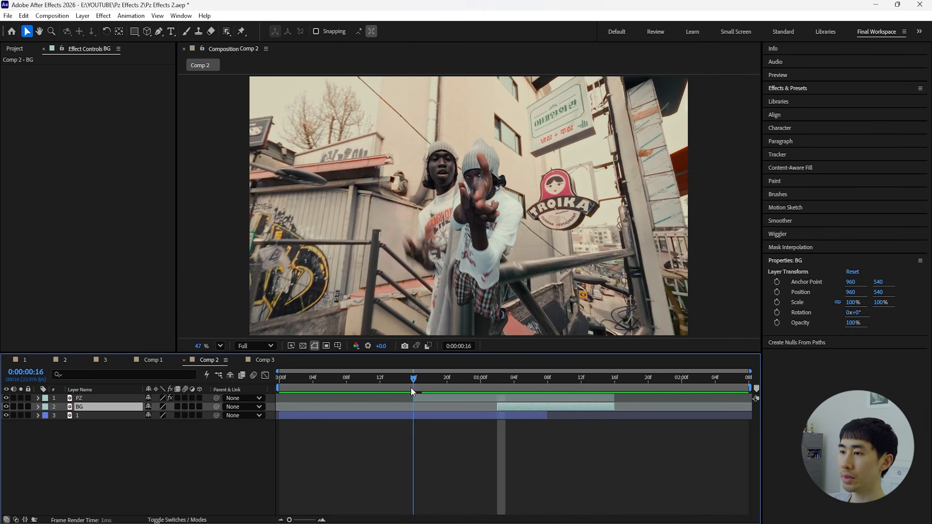
End the work area at 0:00:01:16, where the PZ and BG layers finish, and trim the composition to it.
left_click(514, 278)
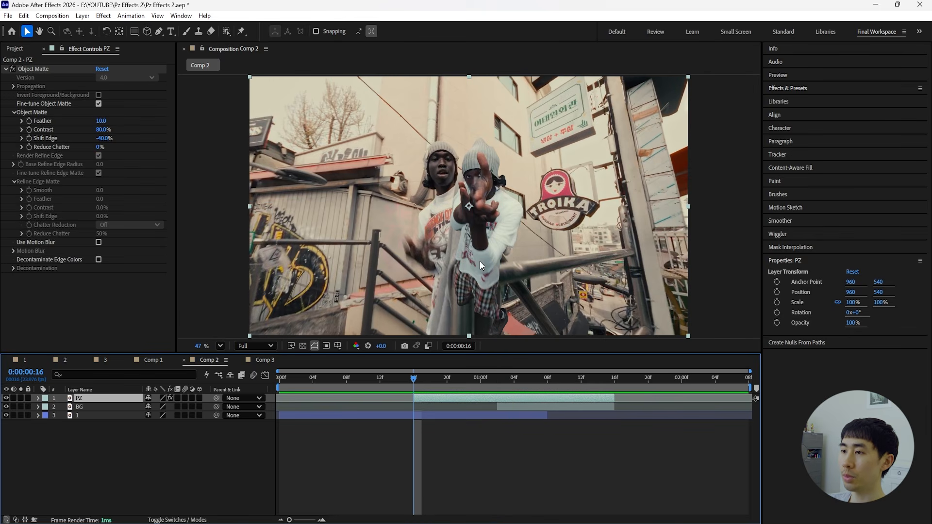
left_click_drag(749, 387, 615, 387)
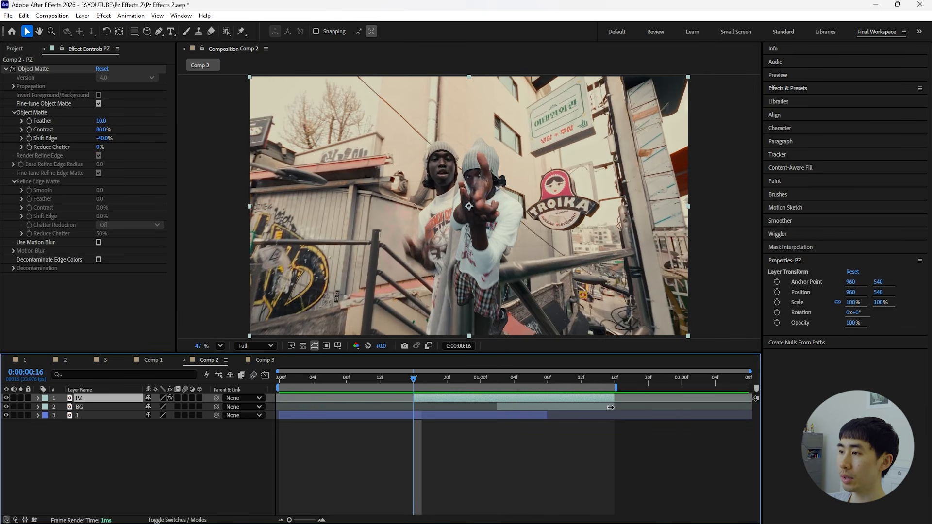
right_click(613, 389)
left_click(650, 416)
Apply CC Scale Wipe to the PZ cutout layer and set its direction to 270°.
key("ctrl+space")
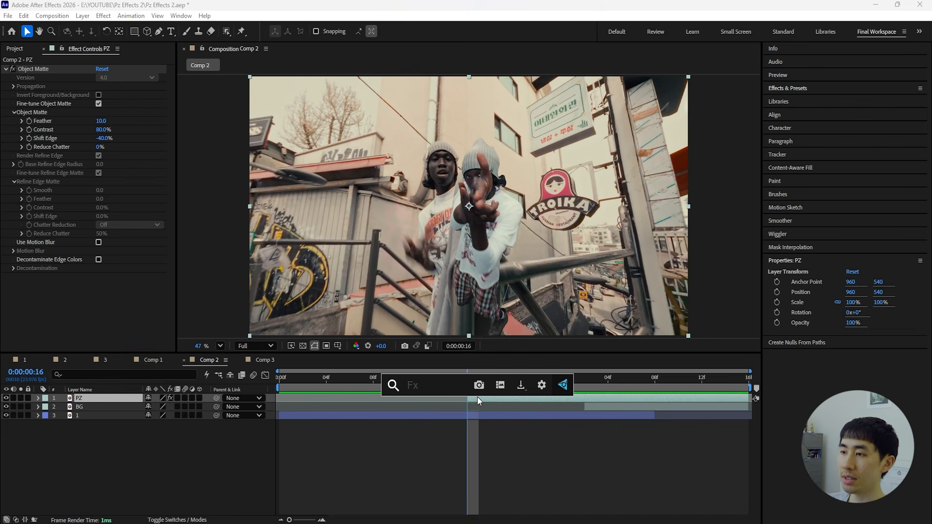
type("scale wipe")
key("Return")
left_click(110, 303)
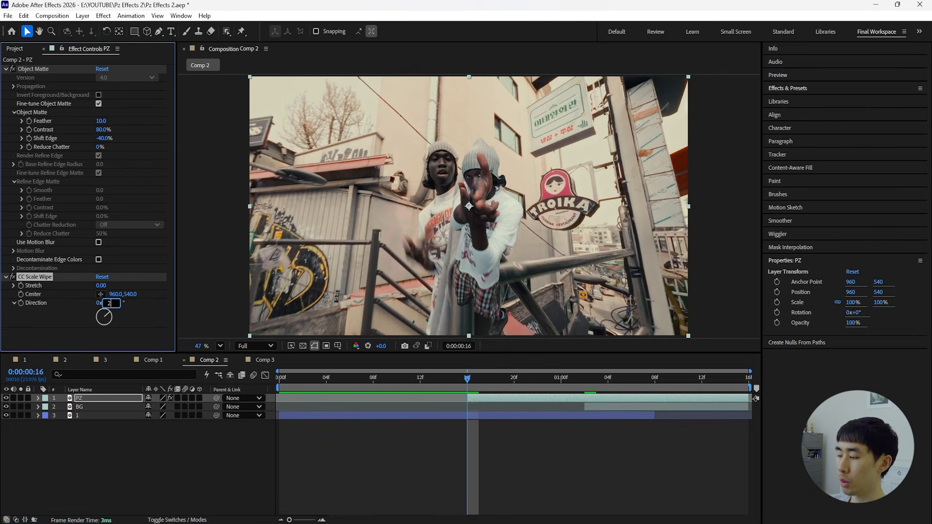
key("Return")
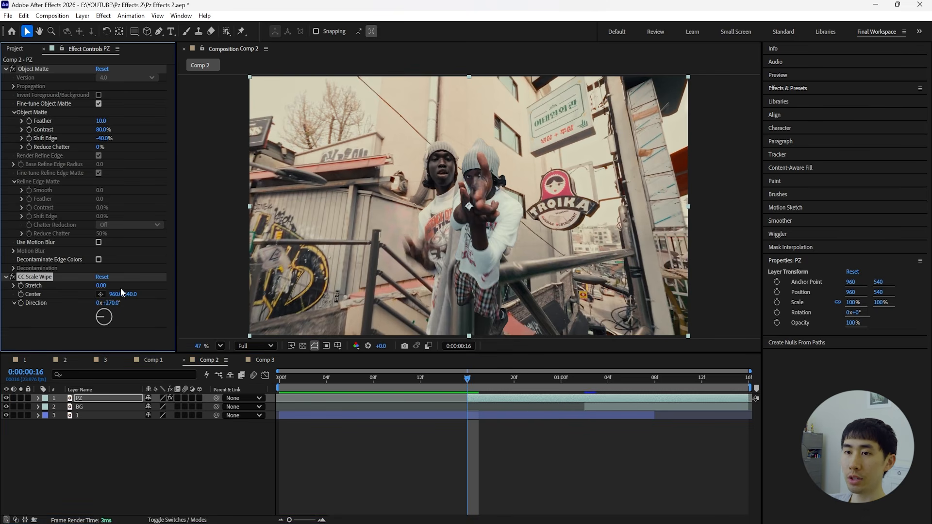
Set the CC Scale Wipe stretch on PZ to 52 and move its center to 940, 540.
left_click_drag(103, 286, 131, 288)
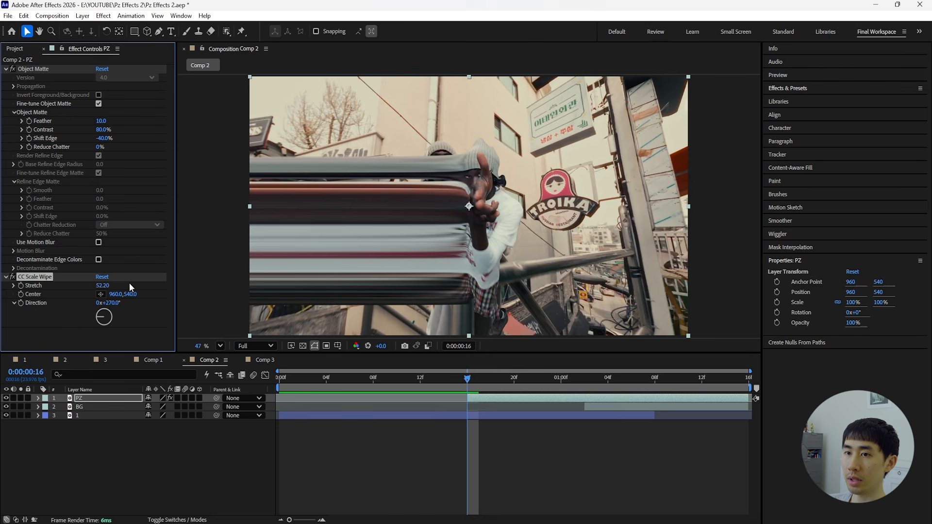
left_click(104, 286)
type("52")
key("Return")
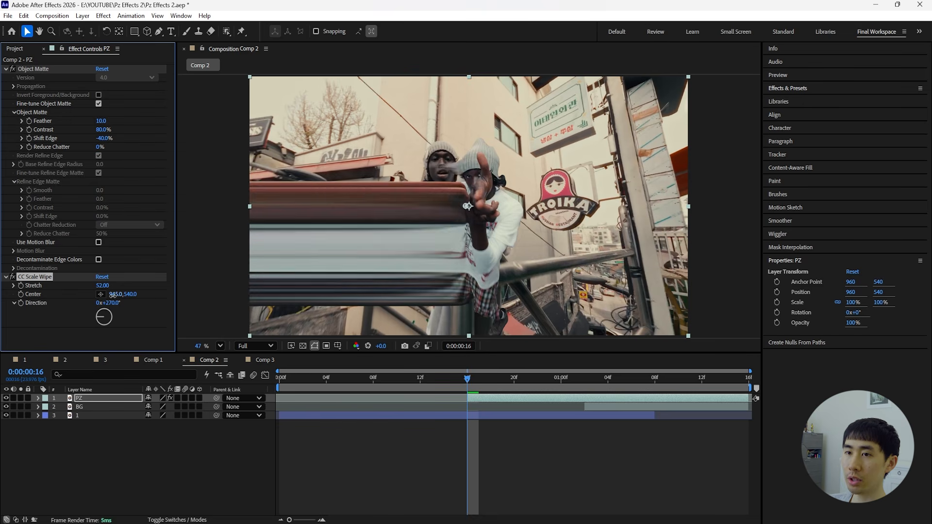
left_click_drag(111, 296, 111, 296)
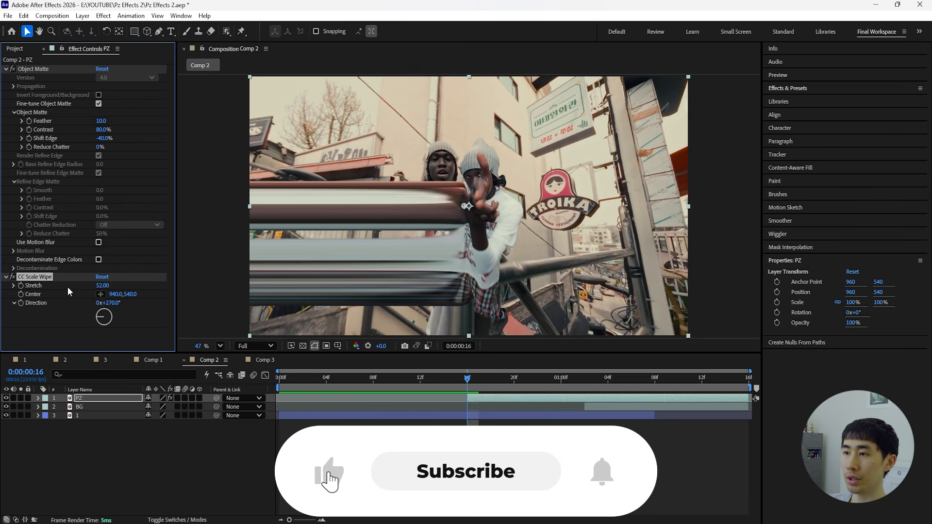
mouse_move(469, 378)
left_mouse_down()
mouse_move(479, 382)
mouse_move(468, 381)
left_mouse_up()
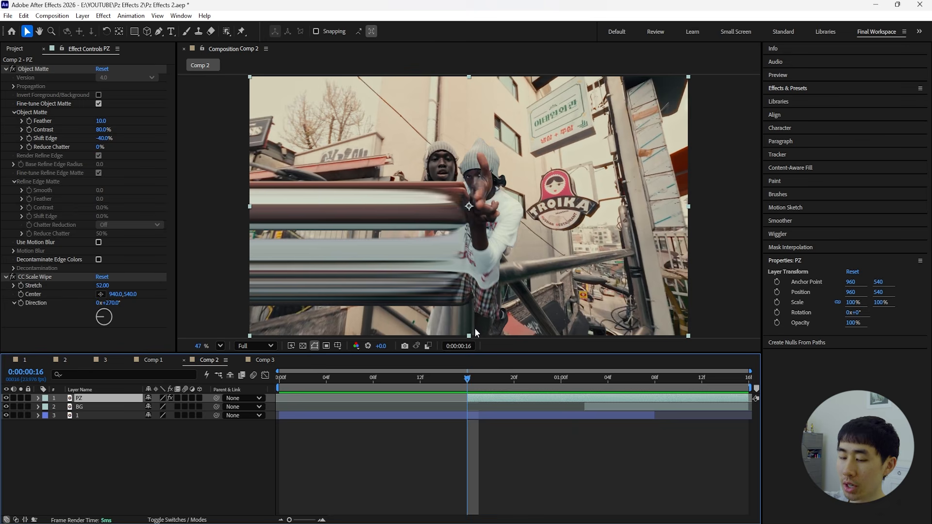
Reposition the PZ cutout at frame 16 to 416, 402 and scale it to 128%.
key("p")
key("shift+s")
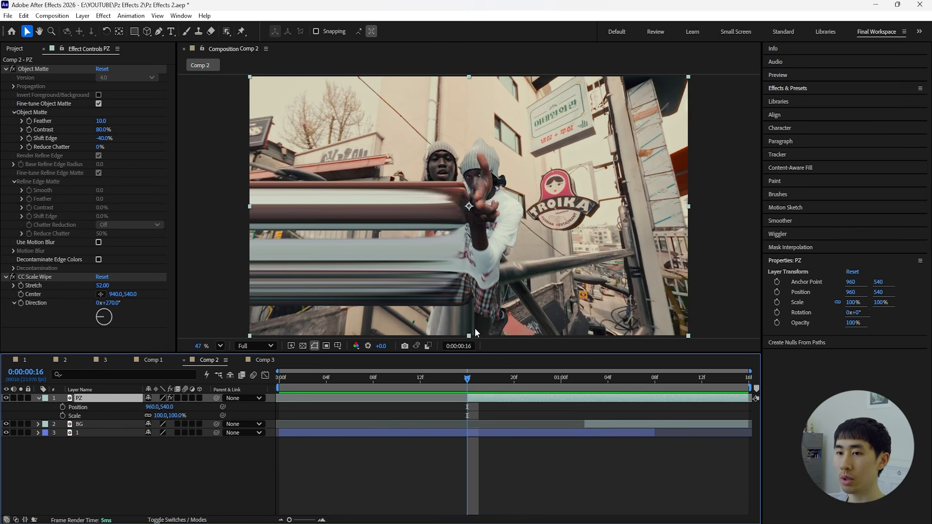
left_click_drag(153, 407, 100, 405)
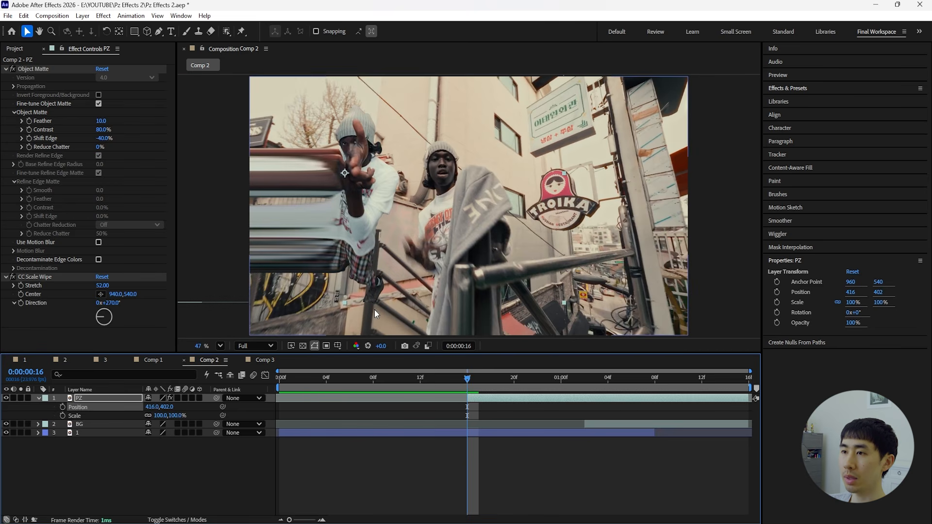
left_click_drag(180, 418, 192, 415)
left_click(476, 401)
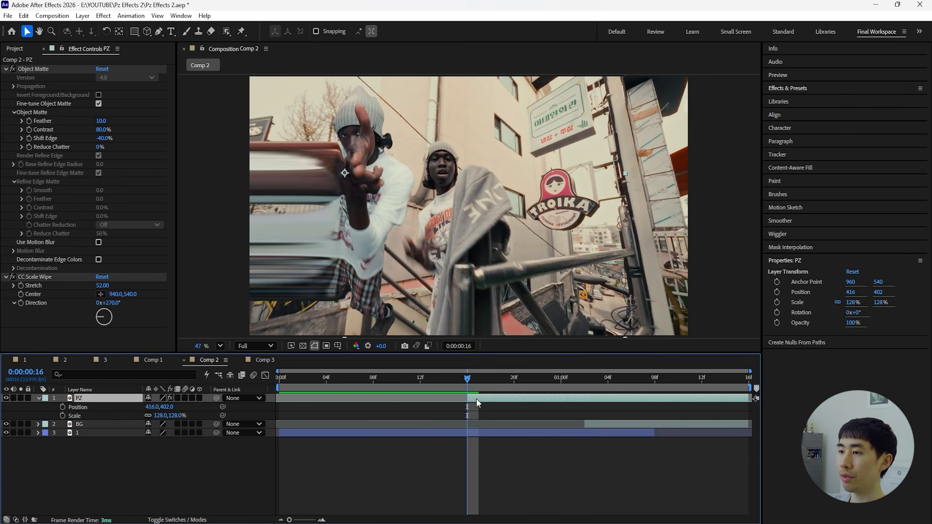
Split the PZ layer at frame 19 and move the second piece to position 587, 418.
key("Page_Down")
key("Page_Down")
key("Page_Down")
key("ctrl+shift+d")
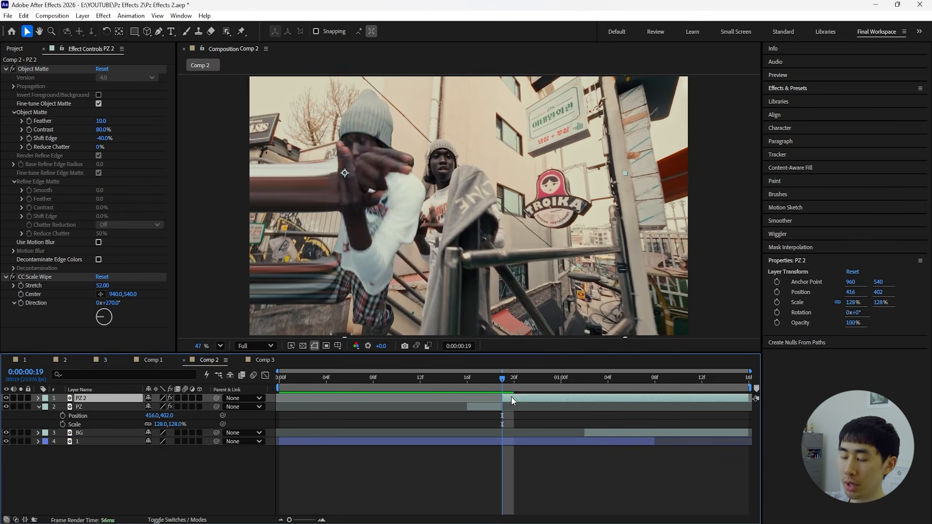
key("p")
left_click_drag(155, 406, 218, 407)
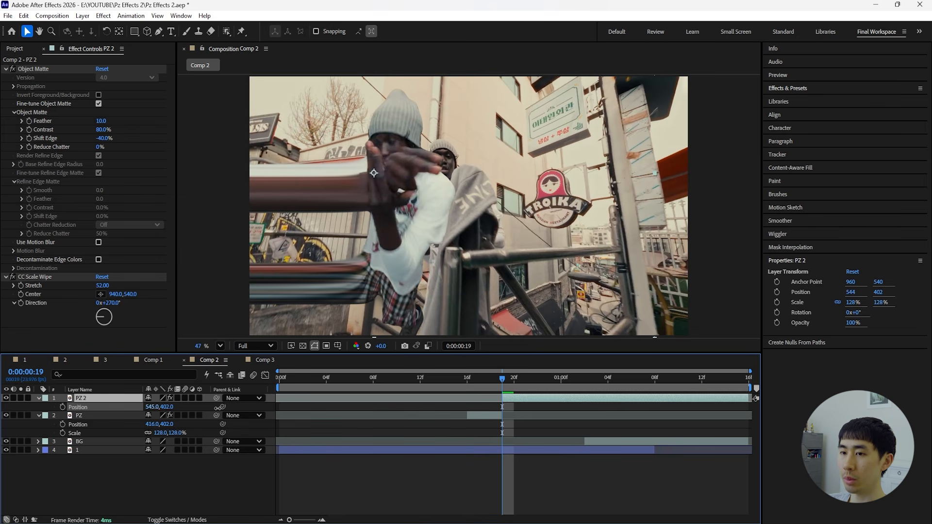
left_click_drag(393, 272, 403, 276)
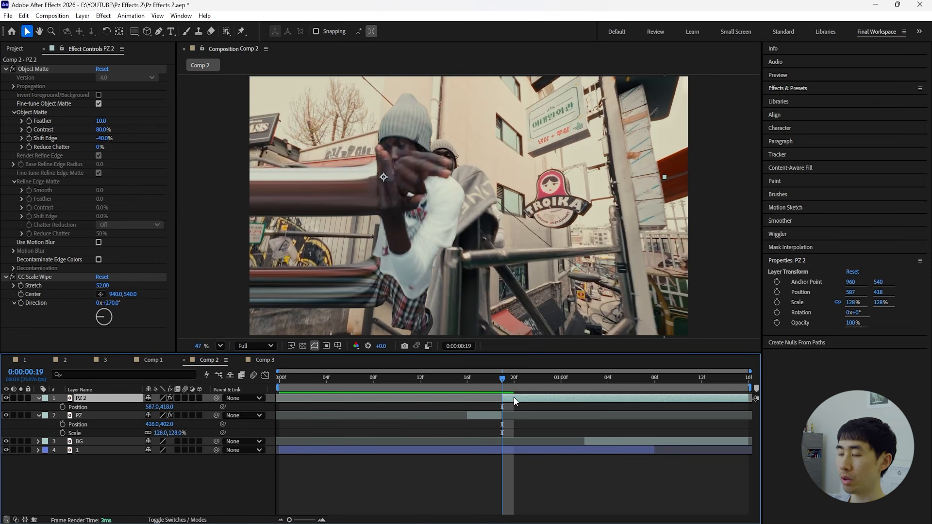
Split PZ 2 at frame 21 and duplicate its two-frame piece starting at frame 19.
key("space")
key("ctrl+shift+d")
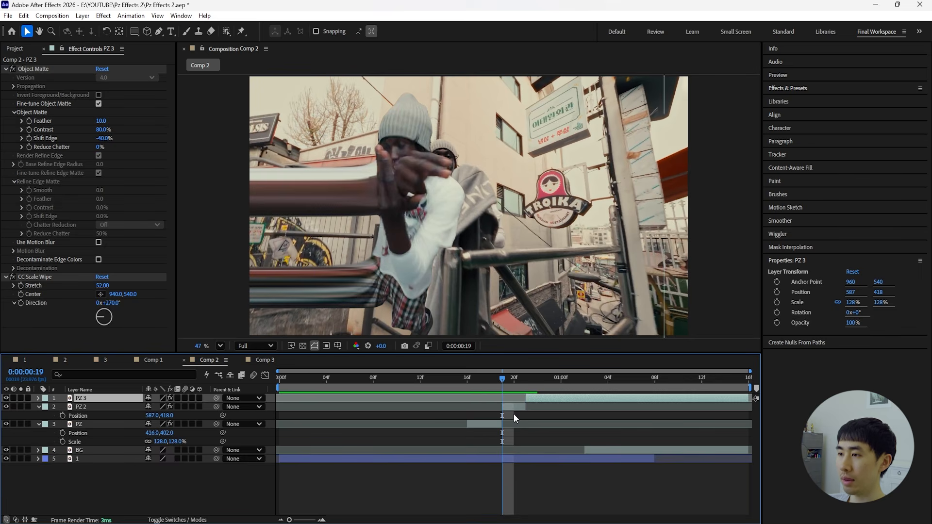
left_click(514, 409)
key("ctrl+d")
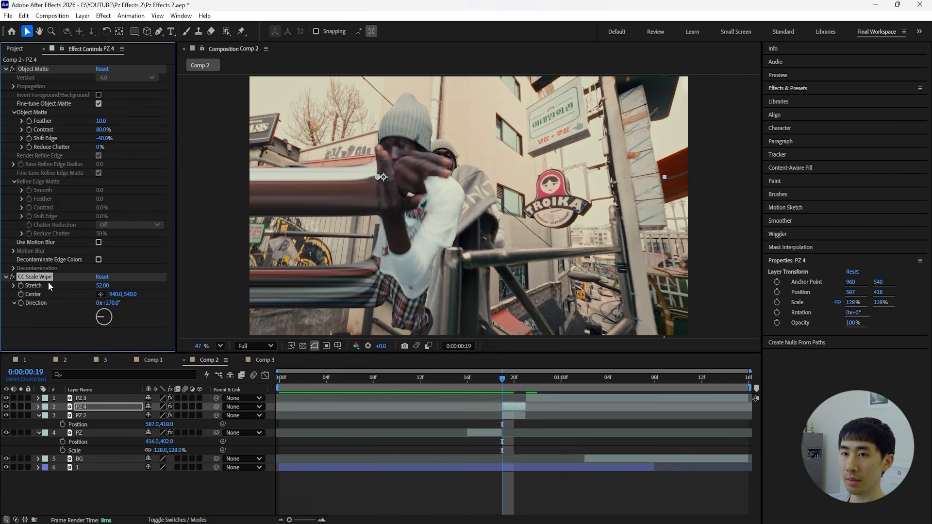
Give the duplicate PZ 4 a CC Scale Wipe stretch of 9.40, a scale of 118% and position 710, 460.
key("u")
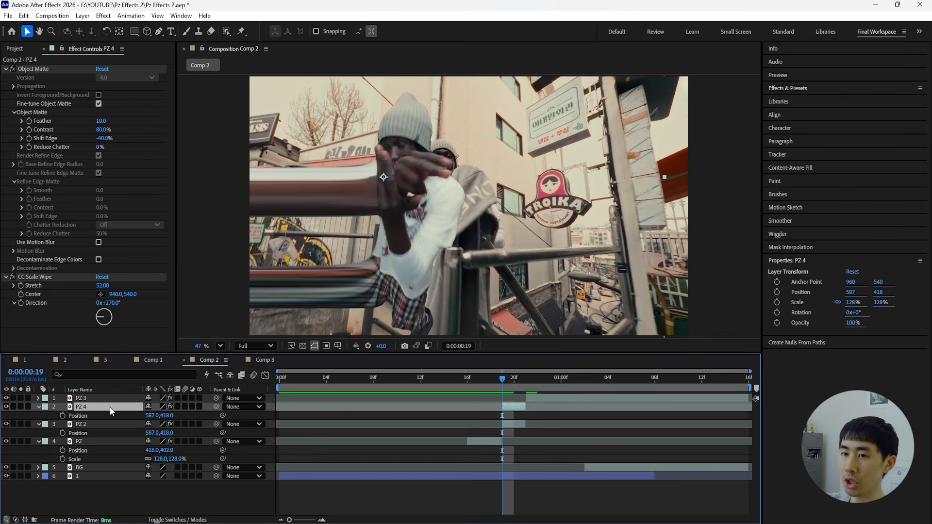
left_click(41, 277)
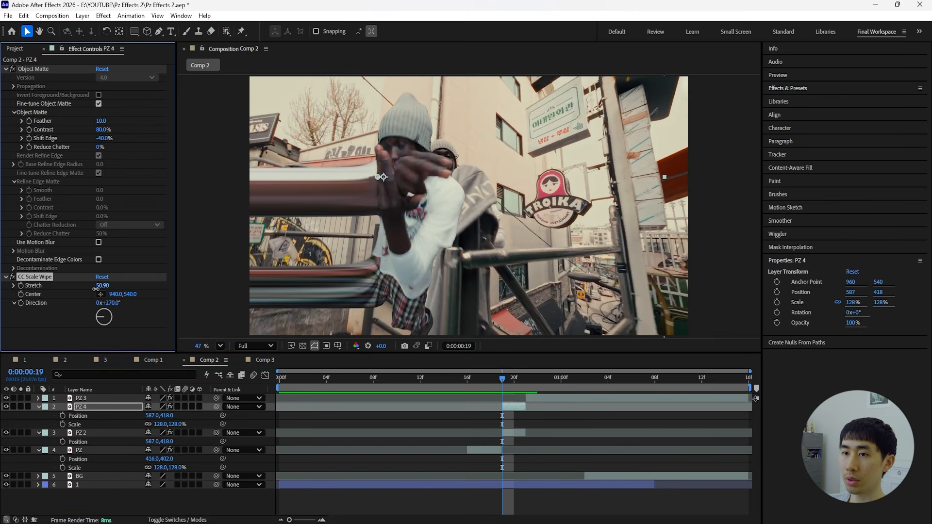
left_click_drag(96, 290, 80, 288)
left_click_drag(180, 425, 211, 416)
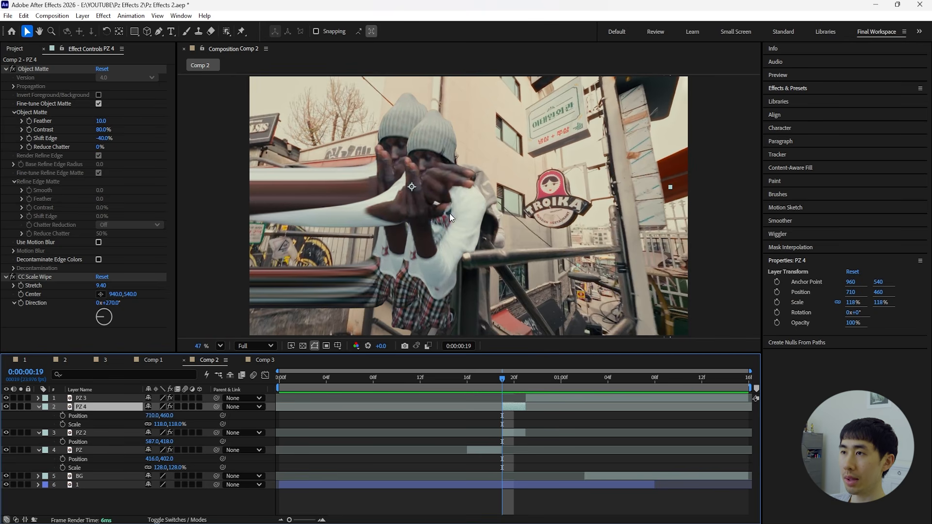
Split the PZ 3 layer two frames after its start, at frame 23.
left_click_drag(502, 381, 526, 378)
left_click(564, 398)
key("ctrl+shift+d")
Reduce the CC Scale Wipe stretch on the two-frame PZ 3 piece to 3.
left_click(541, 406)
key("u")
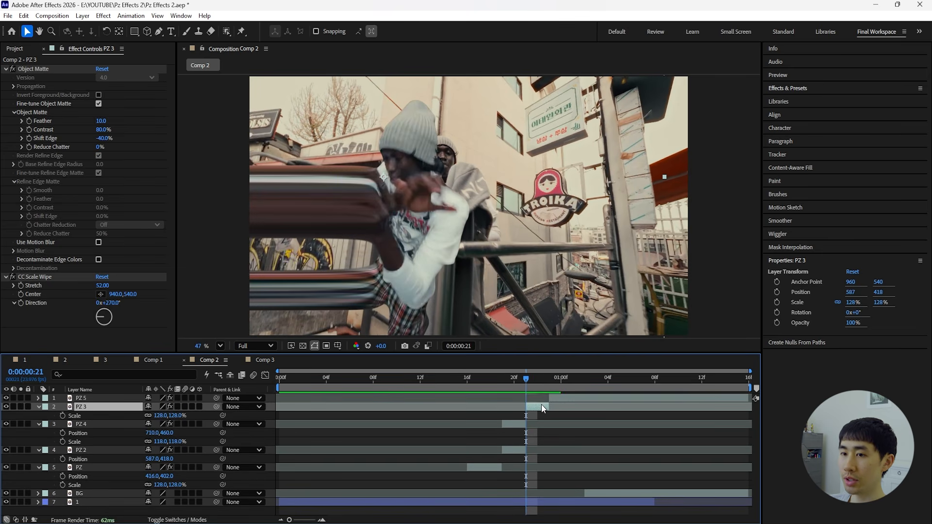
key("alt+shift+p")
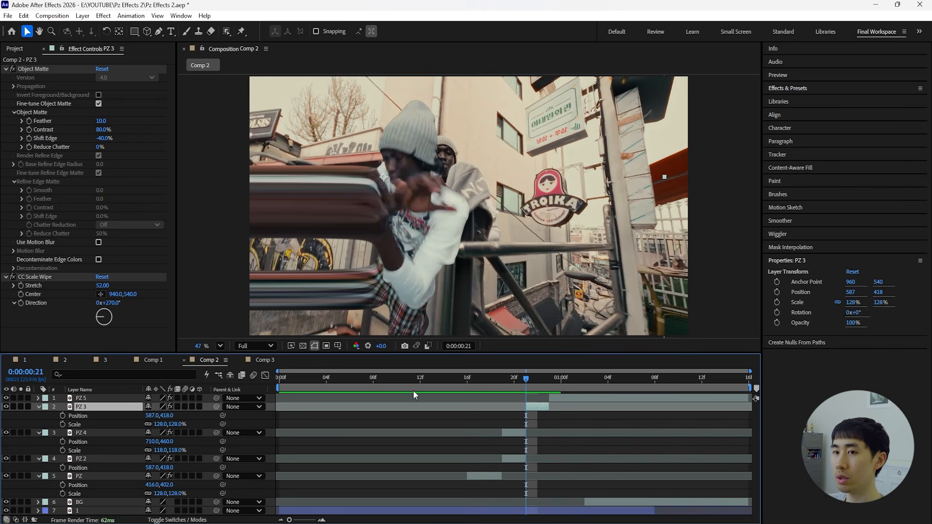
left_click(45, 278)
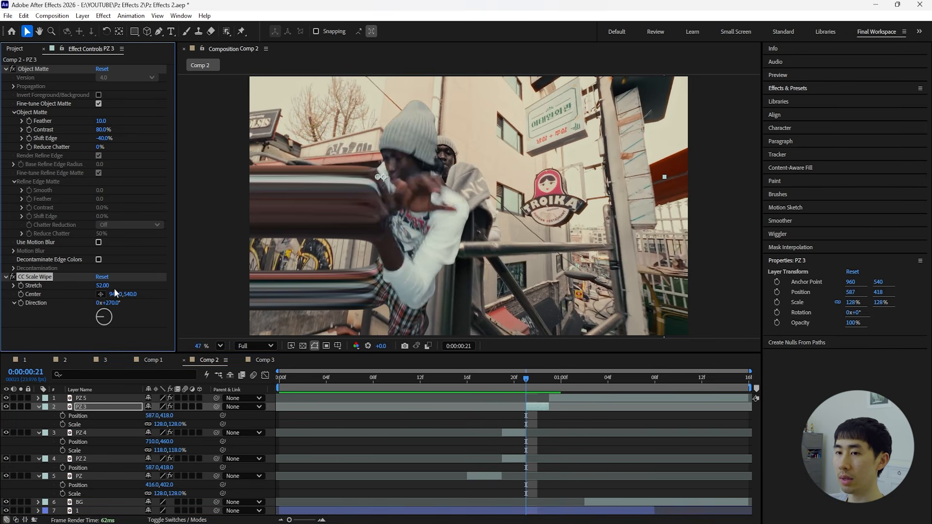
left_click_drag(115, 289, 33, 291)
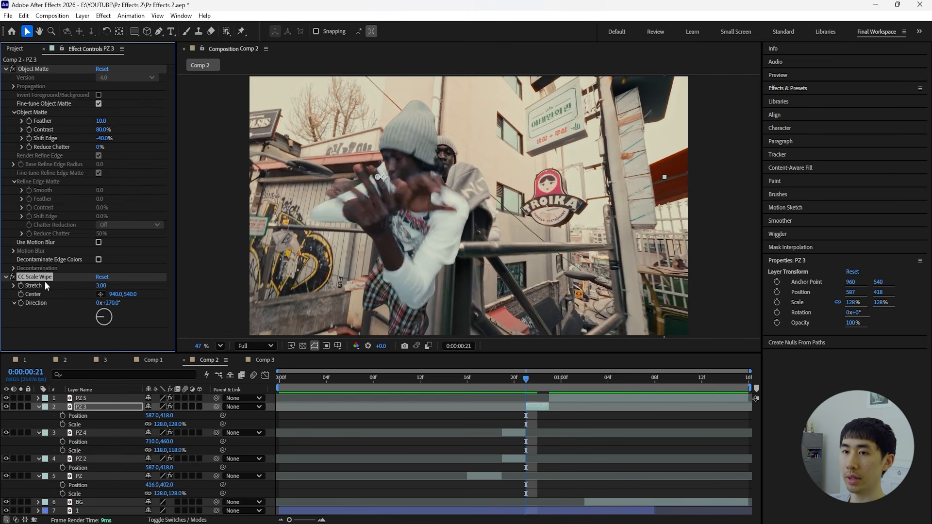
Scale the PZ 3 piece to 118% and move it to position 691, 461.
left_click(172, 423)
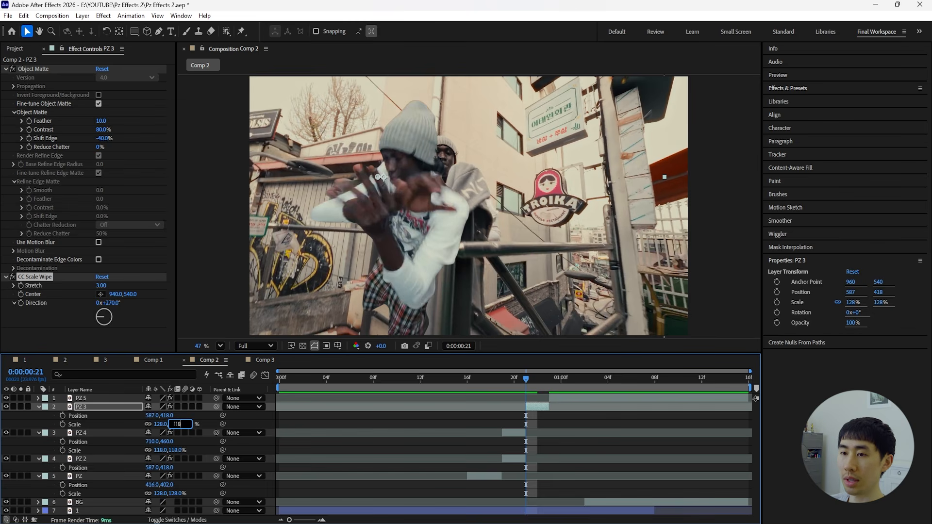
type("118")
key("Return")
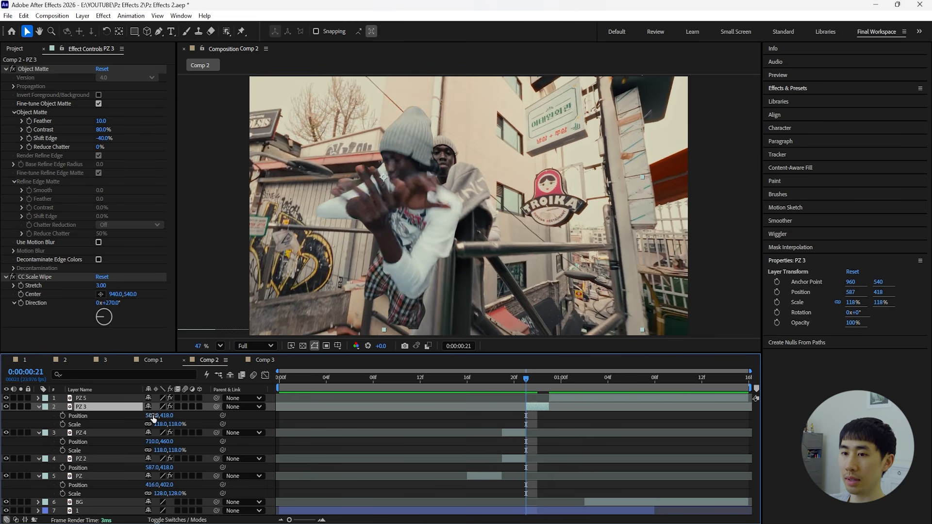
left_click_drag(154, 418, 204, 418)
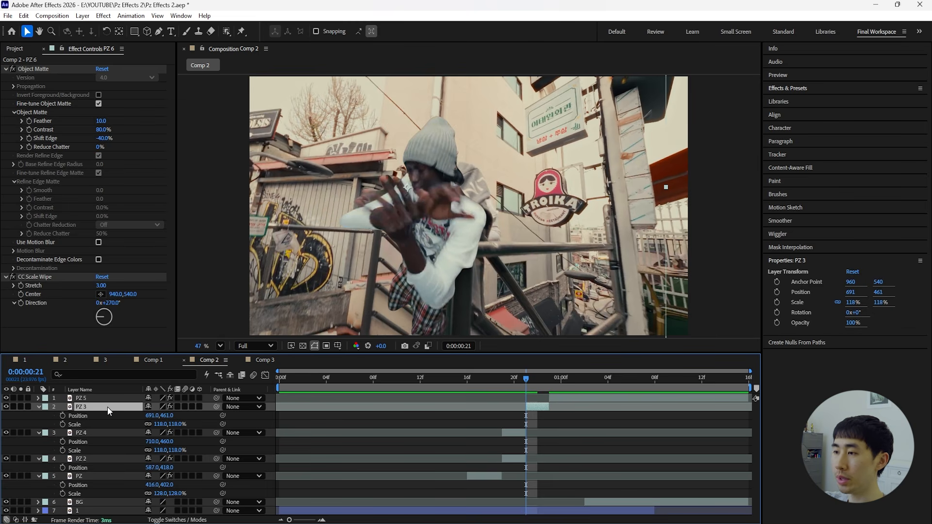
Duplicate PZ 3, scale the duplicate to 100% and move it to position 884, 540.
key("ctrl+d")
key("p")
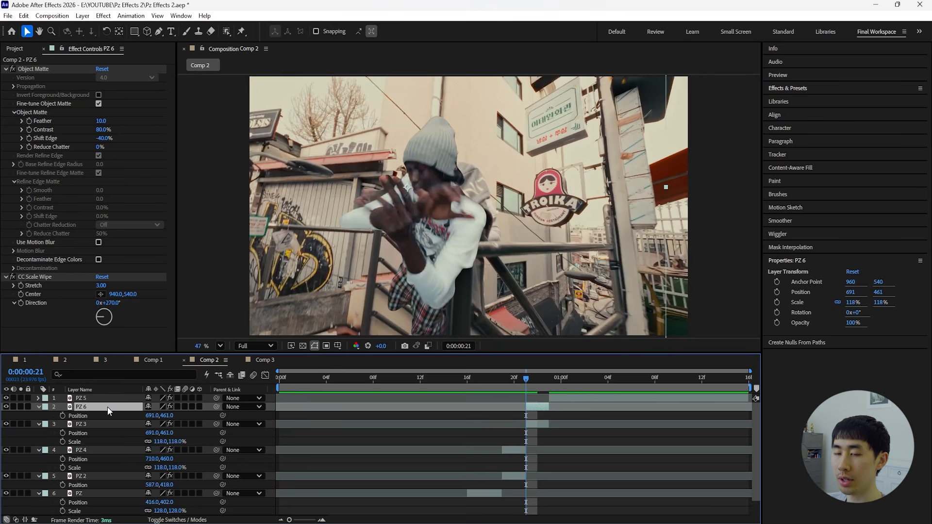
key("shift+s")
left_click(162, 424)
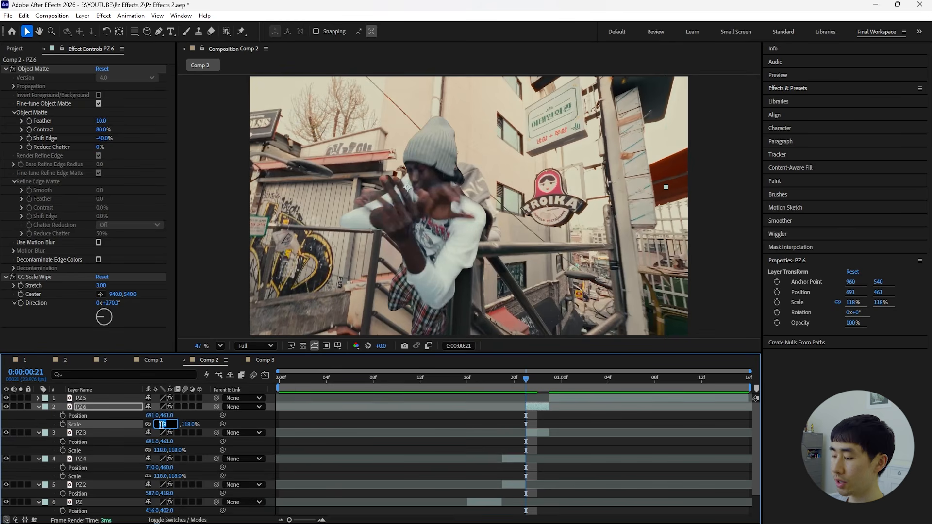
type("100")
key("Return")
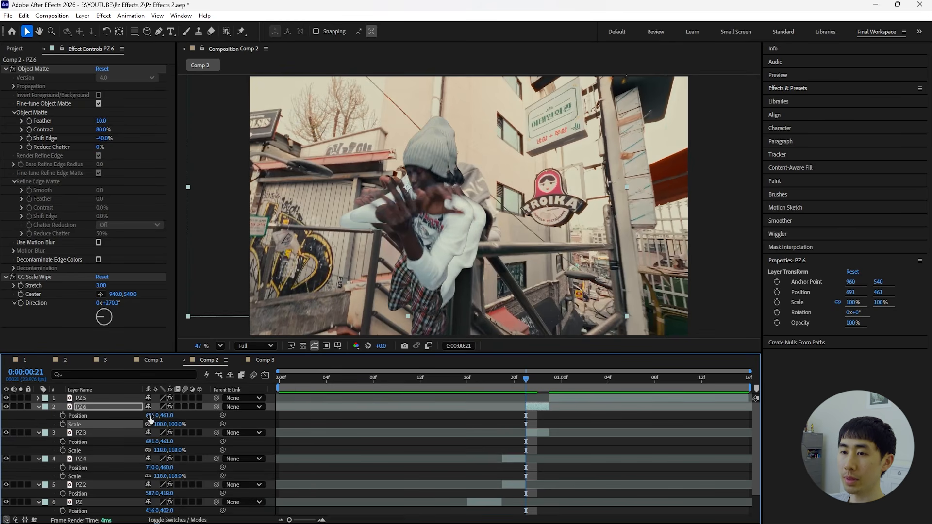
left_click_drag(151, 419, 204, 418)
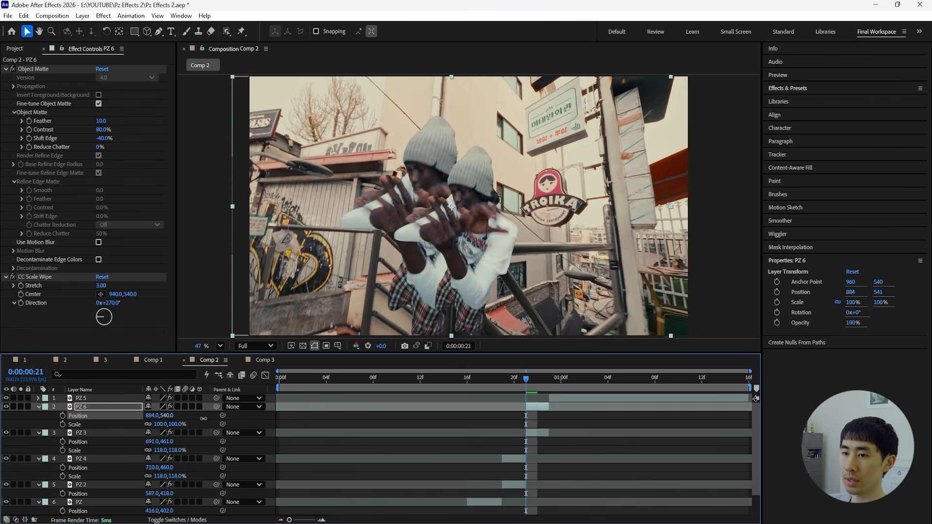
mouse_move(529, 380)
left_mouse_down()
mouse_move(537, 379)
mouse_move(528, 381)
left_mouse_up()
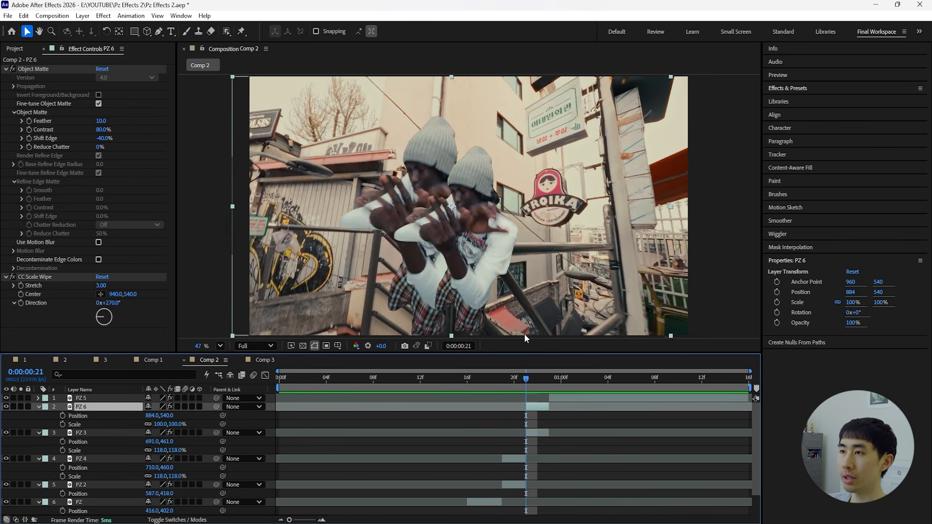
Duplicate PZ 3 once more and paste the CC Kaleida effect onto the lower PZ 3 layer.
left_click(98, 433)
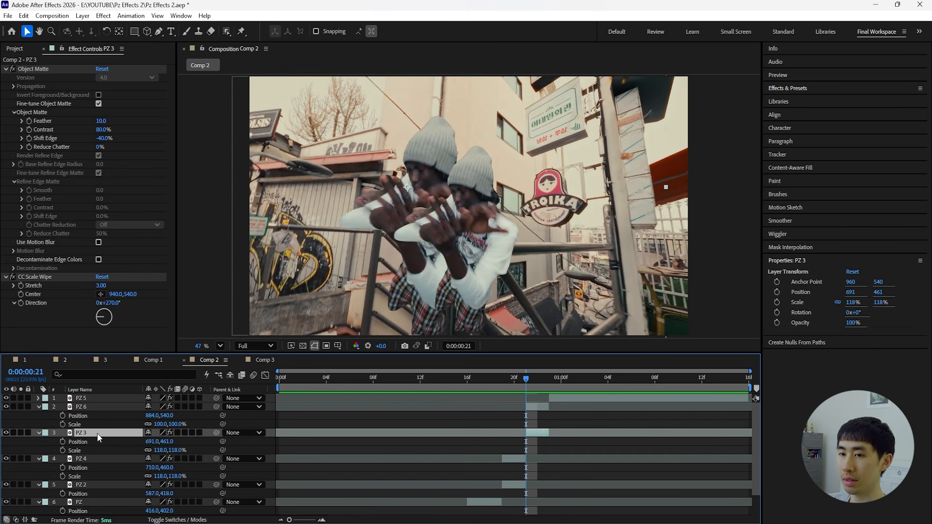
key("ctrl+d")
left_click(100, 441)
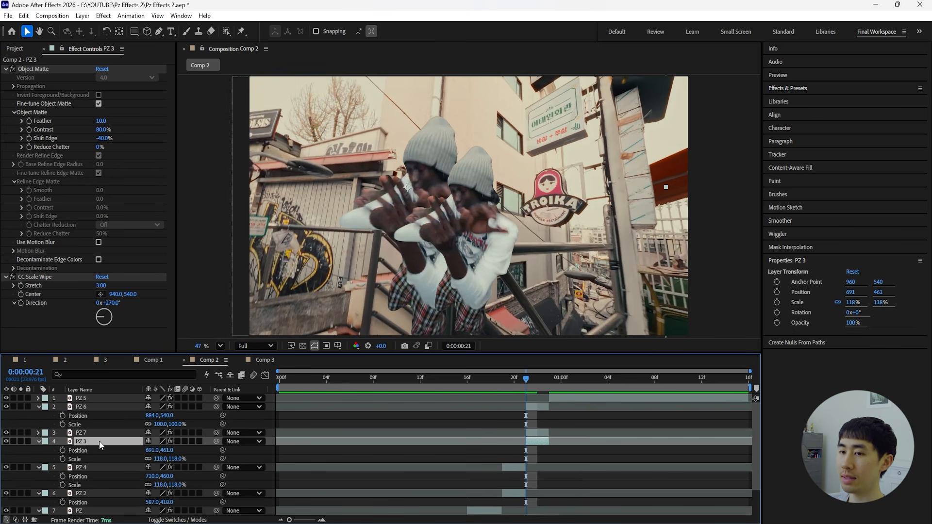
key("ctrl+v")
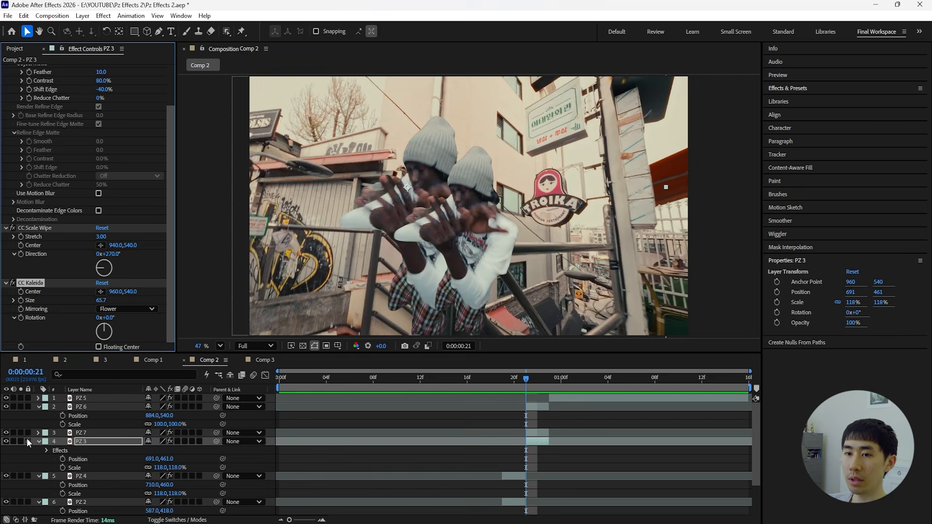
With PZ 3 soloed, set its CC Kaleida mirroring to Starlish and its center to 1059, 540, then end the solo.
left_click(21, 442)
left_click(48, 282)
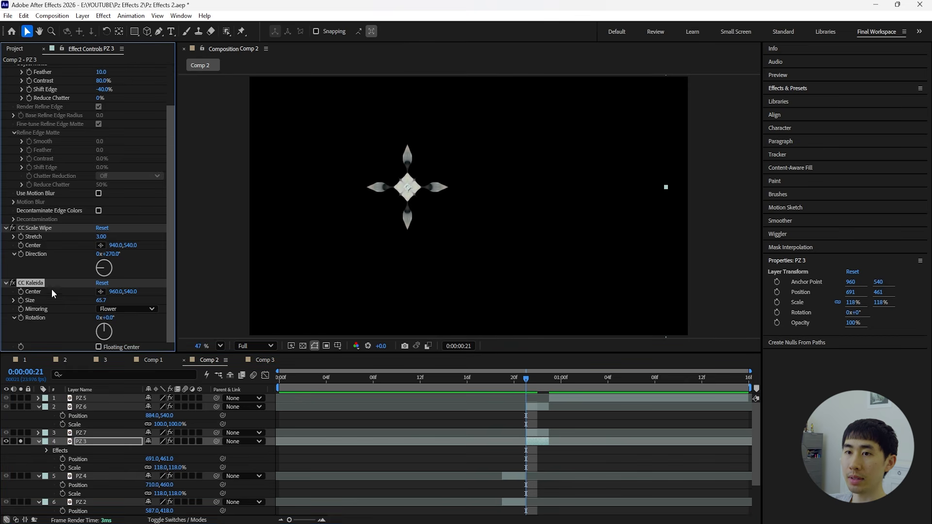
left_click(125, 310)
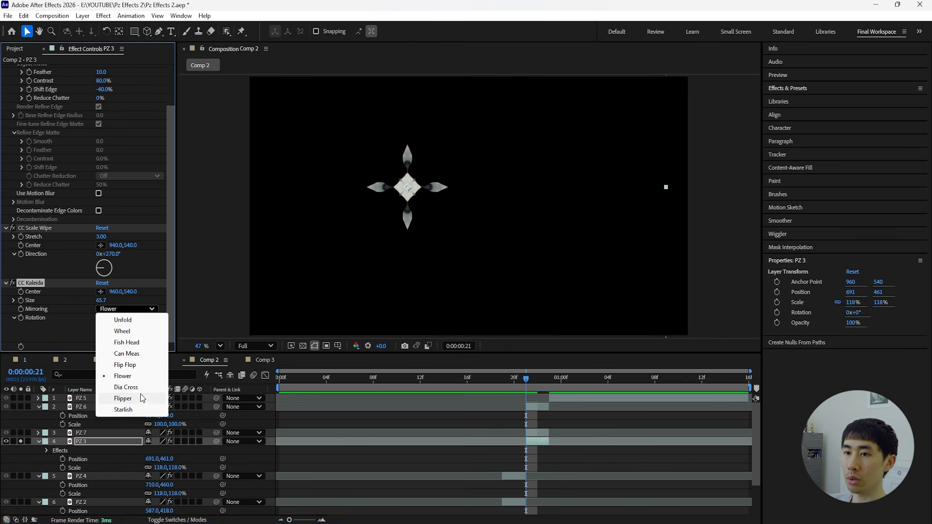
left_click(138, 409)
left_click_drag(115, 293, 155, 291)
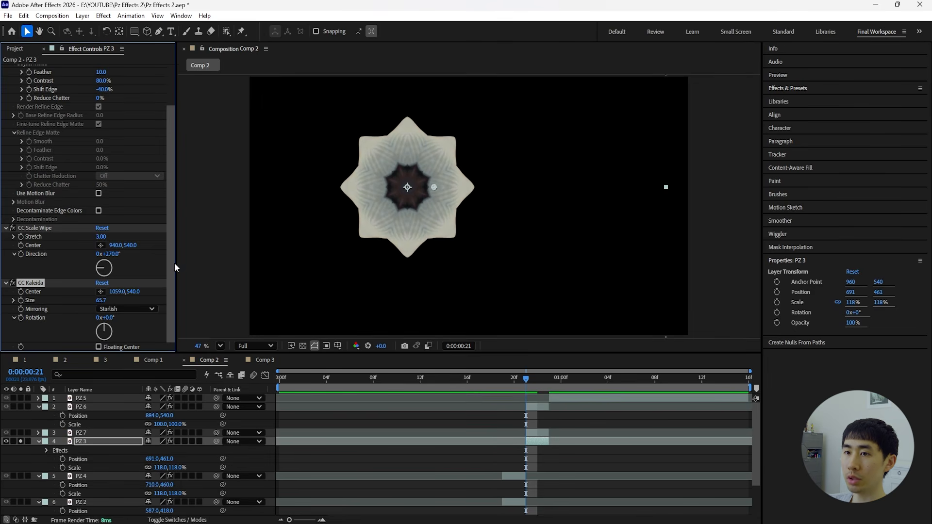
left_click(21, 441)
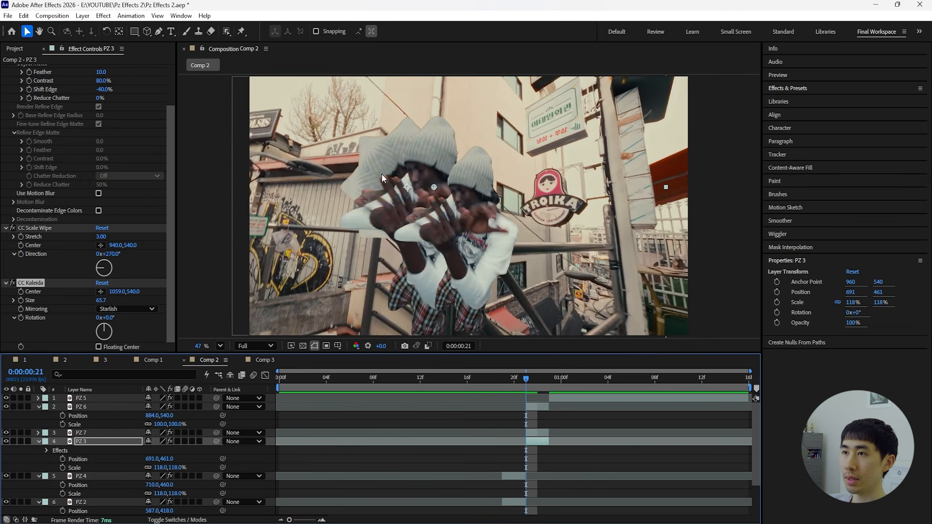
Move PZ 3 to about position 1075.8, 680 and keyframe its CC Kaleida rotation at 0° on frame 21.
left_click_drag(407, 191, 496, 249)
left_click(22, 318)
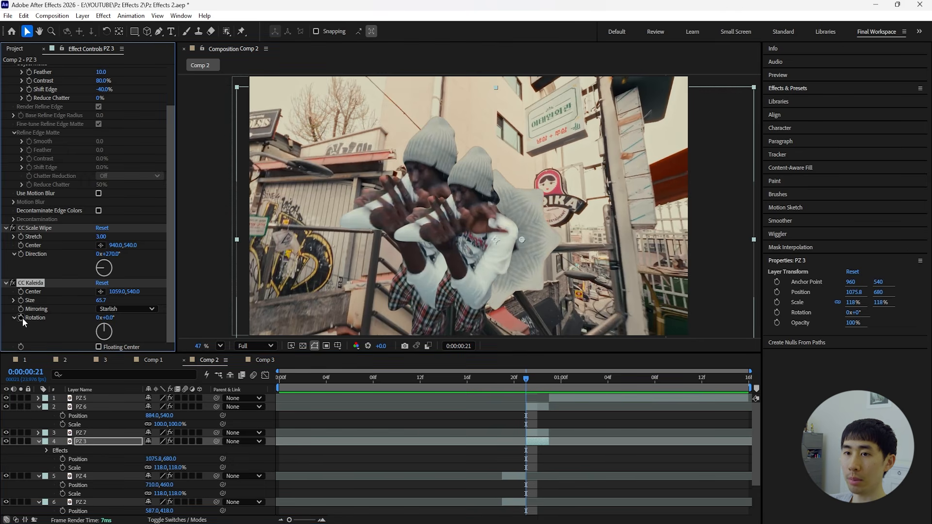
left_click(97, 441)
key("u")
key("Page_Down")
scroll(543, 433, "down", 2)
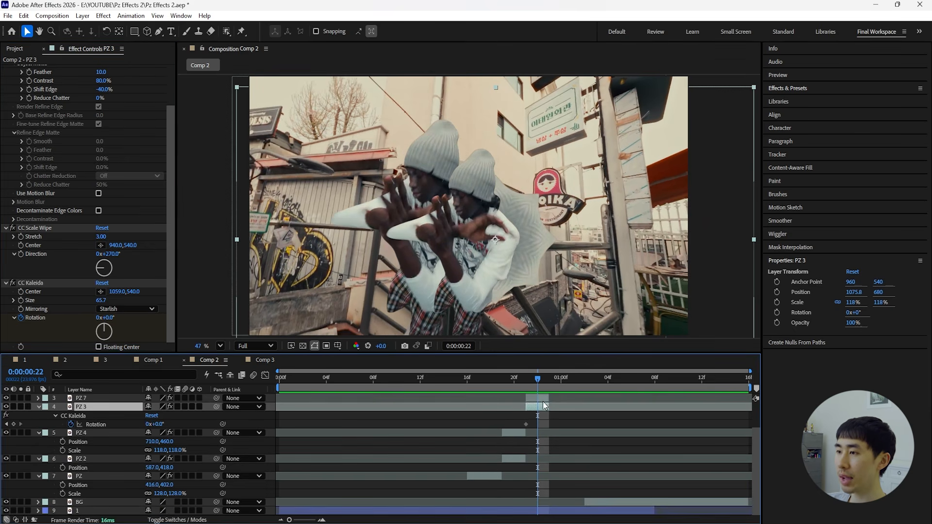
Extend the end of the PZ 3 layer to 0:00:01:02.
left_click_drag(540, 380, 578, 385)
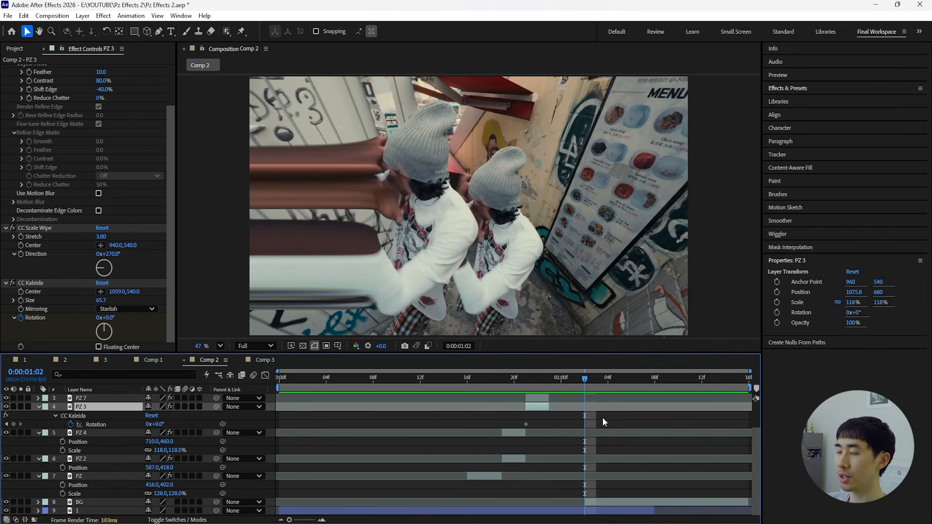
scroll(601, 418, "up", 1)
left_click_drag(549, 433, 586, 433)
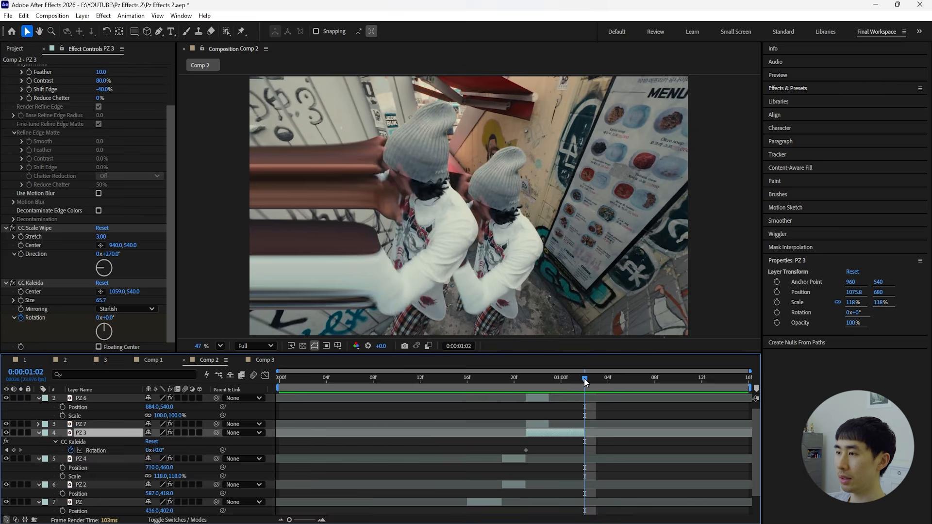
Add a 45° CC Kaleida rotation keyframe on PZ 3, place it at 0:00:01:02 and ease both rotation keyframes.
left_click_drag(584, 377, 572, 377)
left_click(159, 450)
type("43")
key("Return")
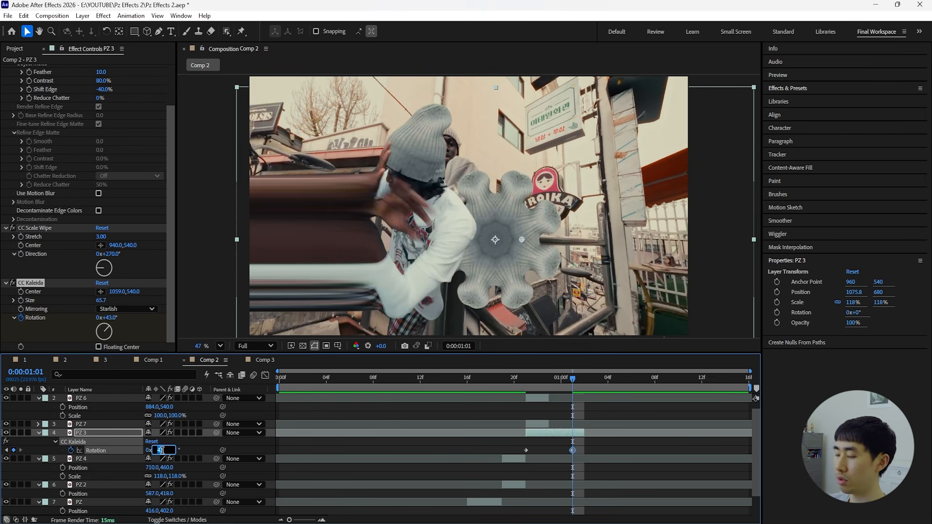
key("Return")
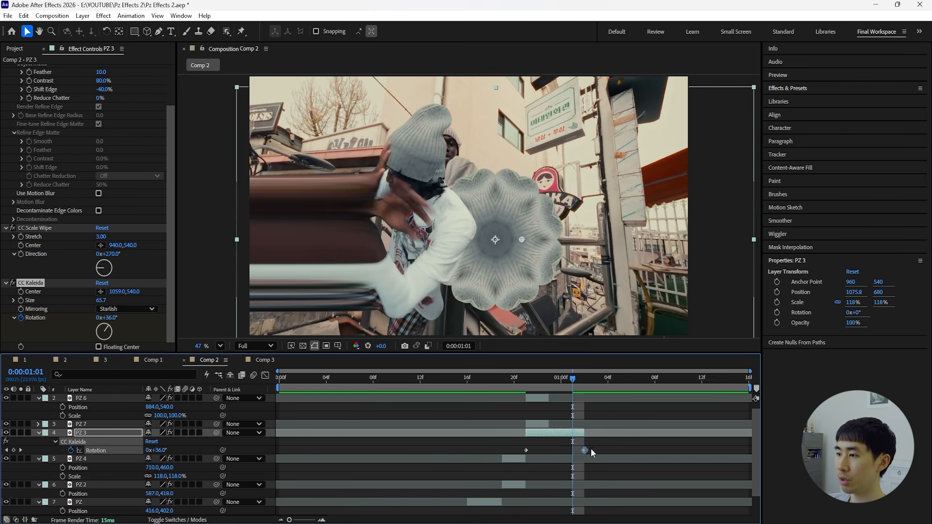
left_click_drag(596, 447, 524, 455)
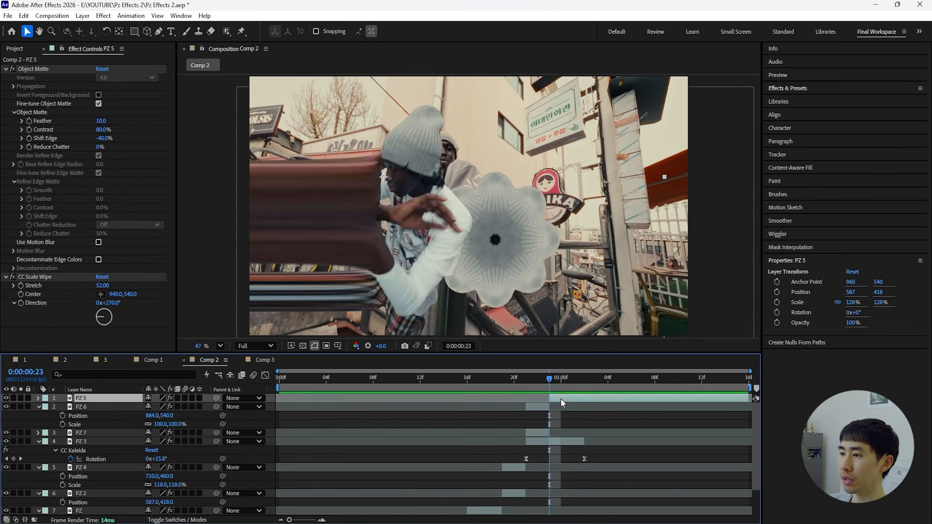
Split PZ 5 at 0:00:01:01 and set the CC Scale Wipe stretch of the earlier piece to 3.
left_click_drag(552, 380, 573, 380)
key("ctrl+shift+d")
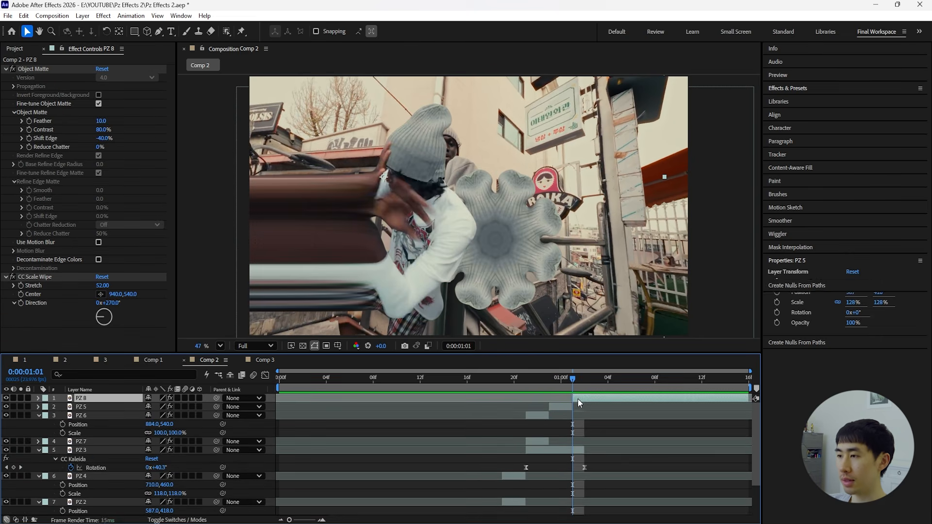
left_click(102, 286)
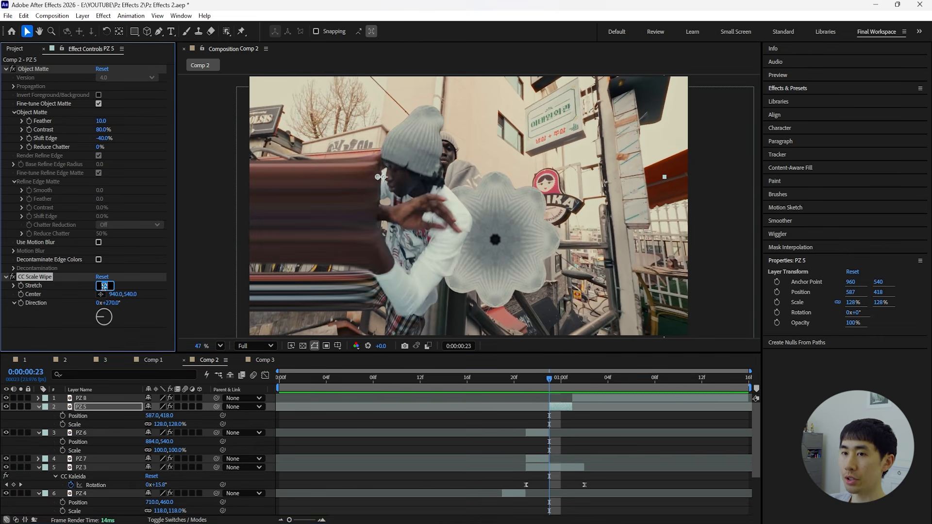
key("Return")
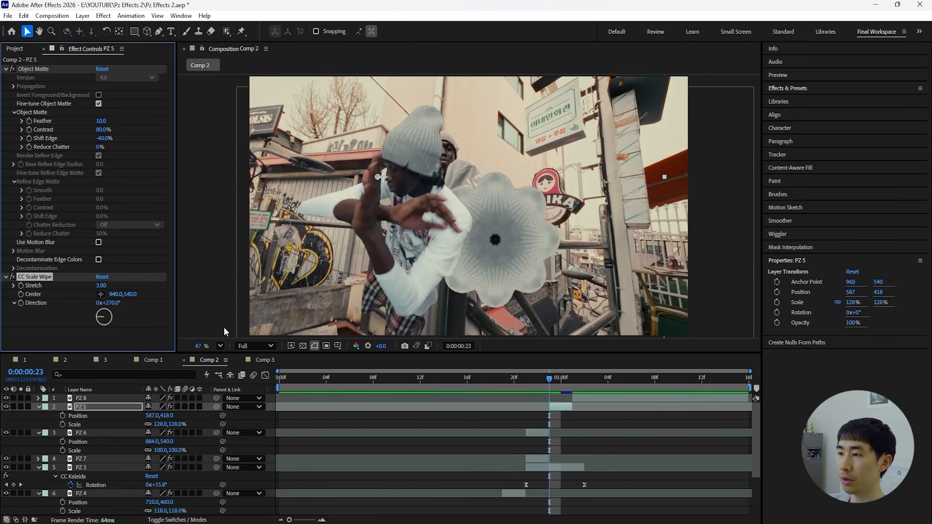
Scale the short PZ 5 piece to 112% and move it to position 822, 461.
left_click_drag(168, 424, 154, 426)
left_click(551, 386)
left_click_drag(551, 382, 542, 381)
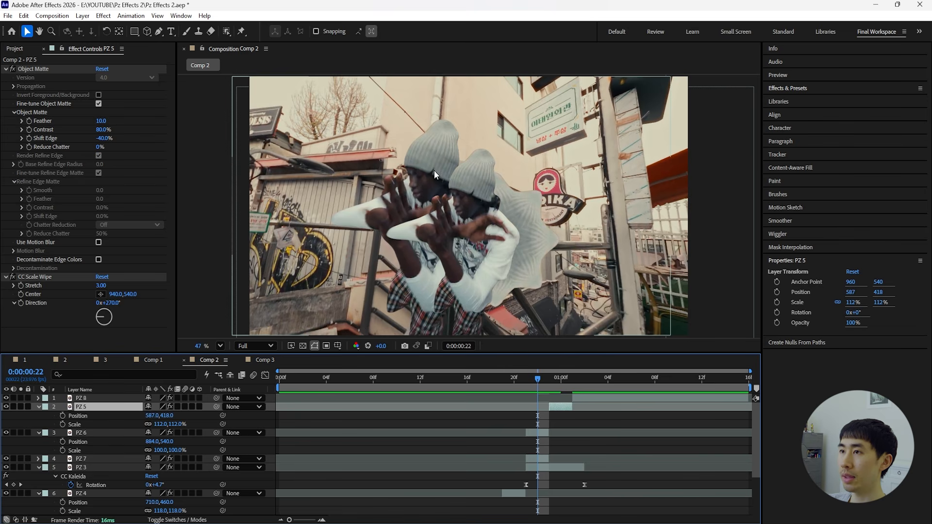
key("Page_Down")
left_click_drag(155, 415, 557, 409)
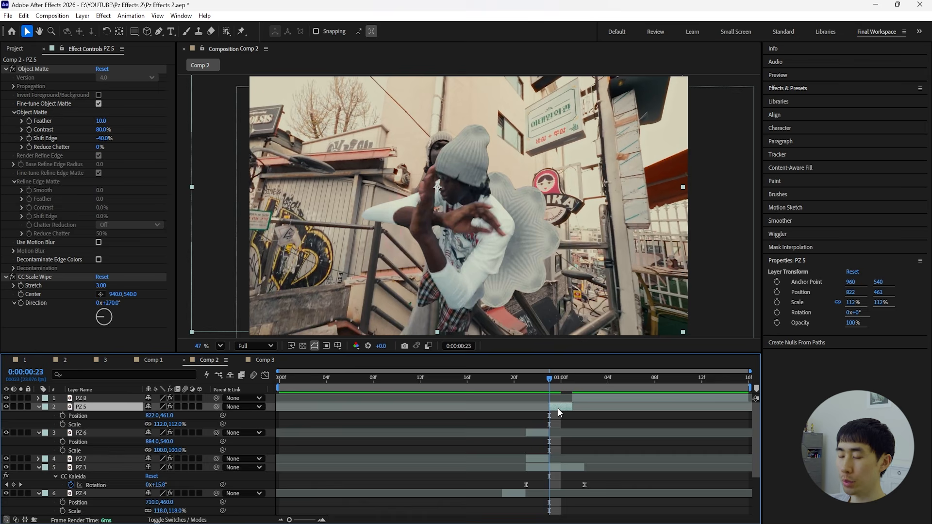
Duplicate PZ 5, scale the duplicate to 100% and move it to position 915, 540.
key("ctrl+d")
key("s")
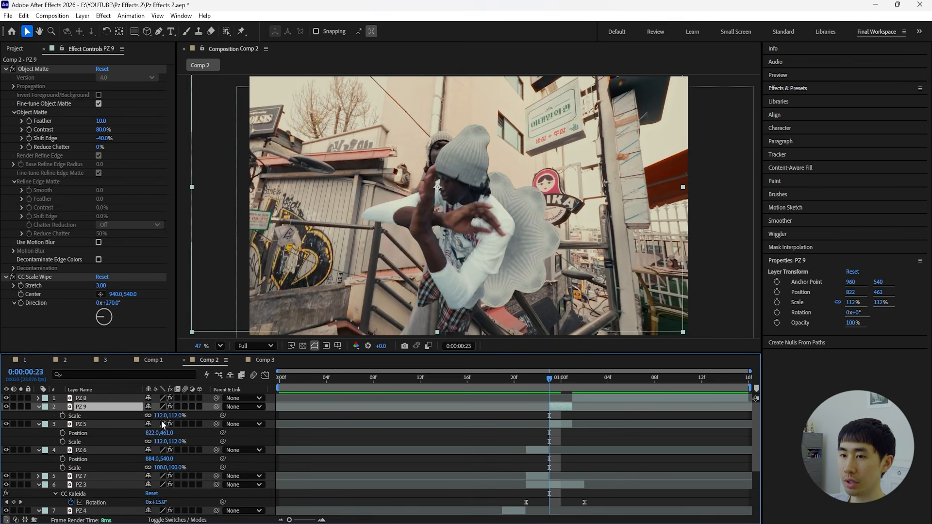
left_click(165, 416)
type("100")
key("Return")
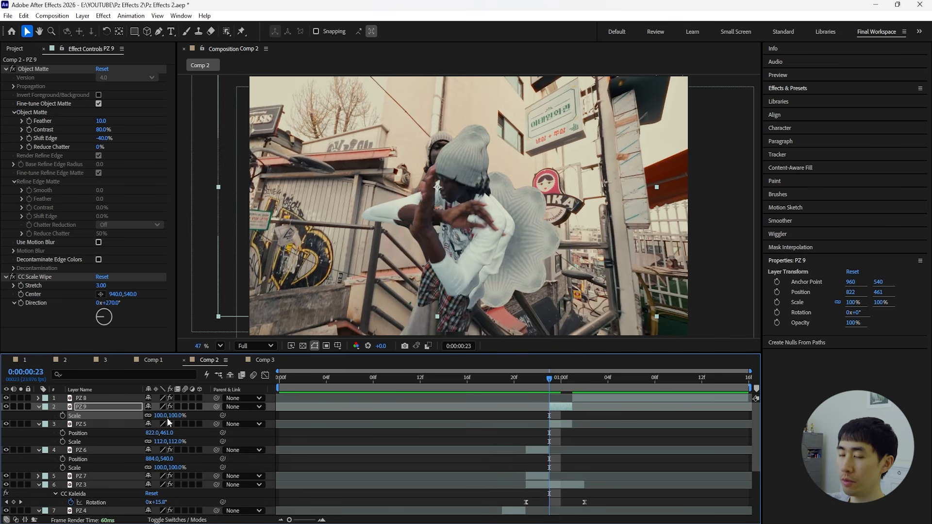
key("shift+p")
left_click_drag(153, 416, 204, 418)
Delete the PZ 8 layer that starts at 0:00:01:01.
key("Page_Down")
left_click(593, 397)
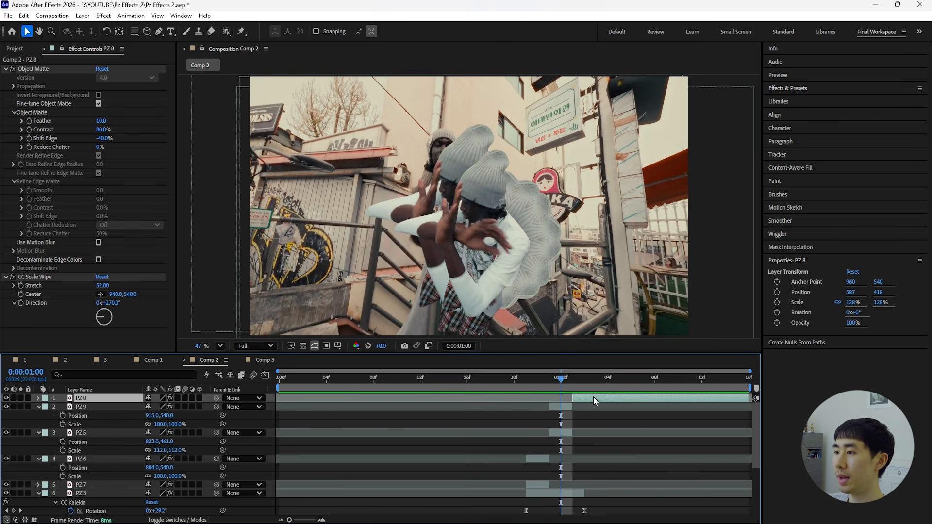
left_click(564, 404)
Extend the end of the PZ 9 layer to 0:00:01:02.
scroll(570, 405, "down", 3)
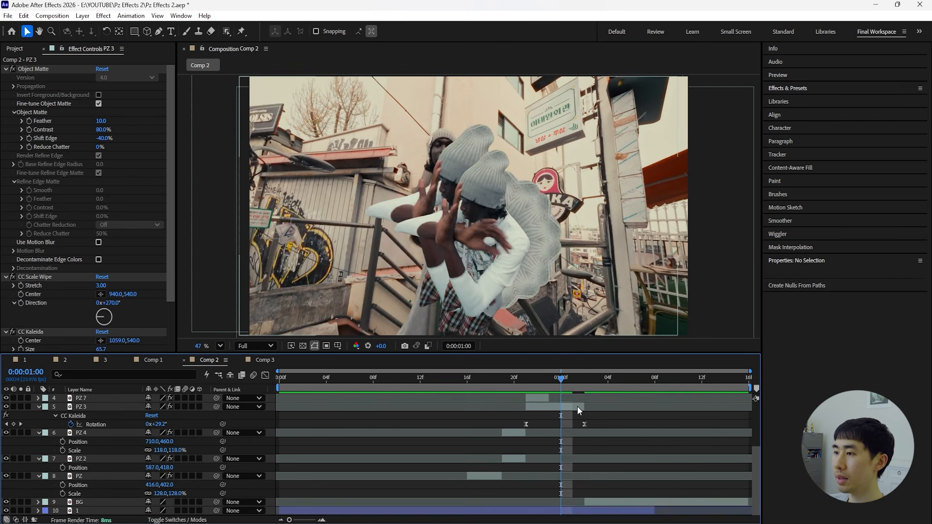
key("Page_Down")
scroll(578, 408, "up", 3)
key("Page_Down")
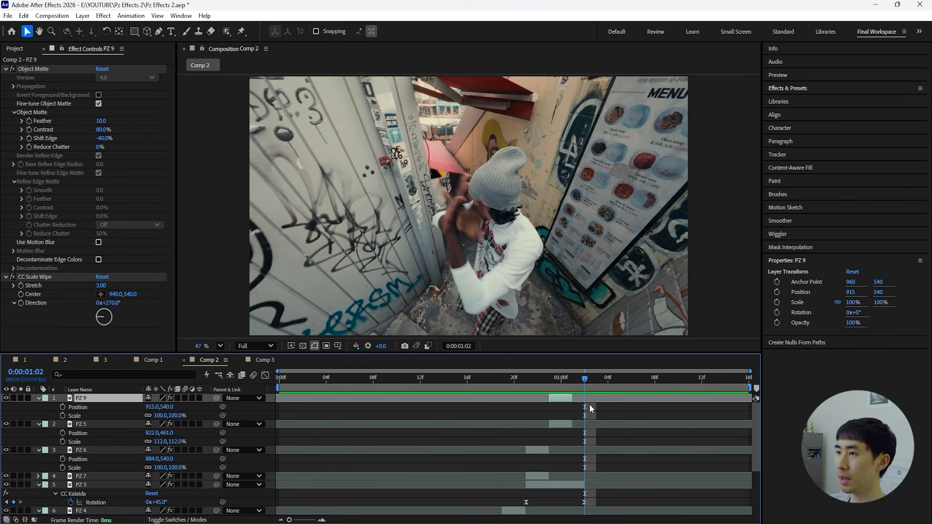
left_click_drag(571, 398, 584, 398)
left_click(574, 378)
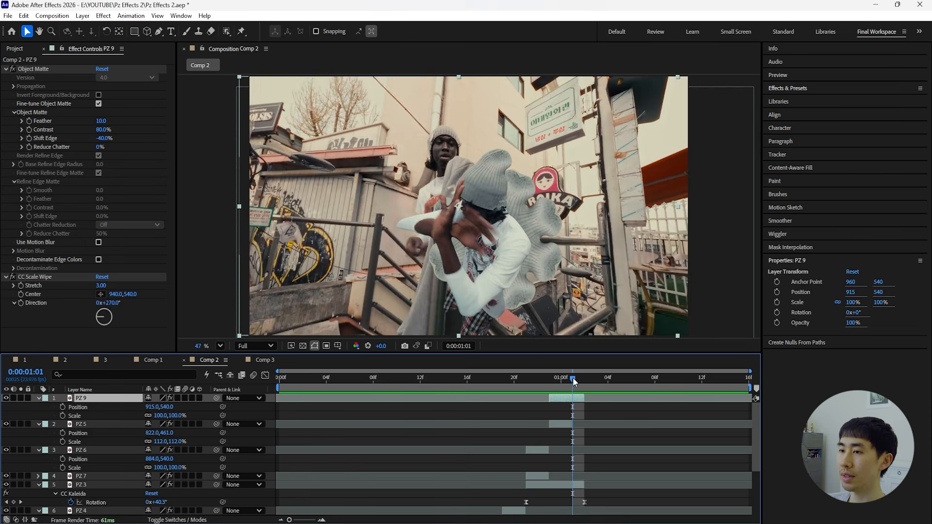
Play back Comp 2 from the start and scrub around frames 18 and 19 to review the cutout transition.
key("space")
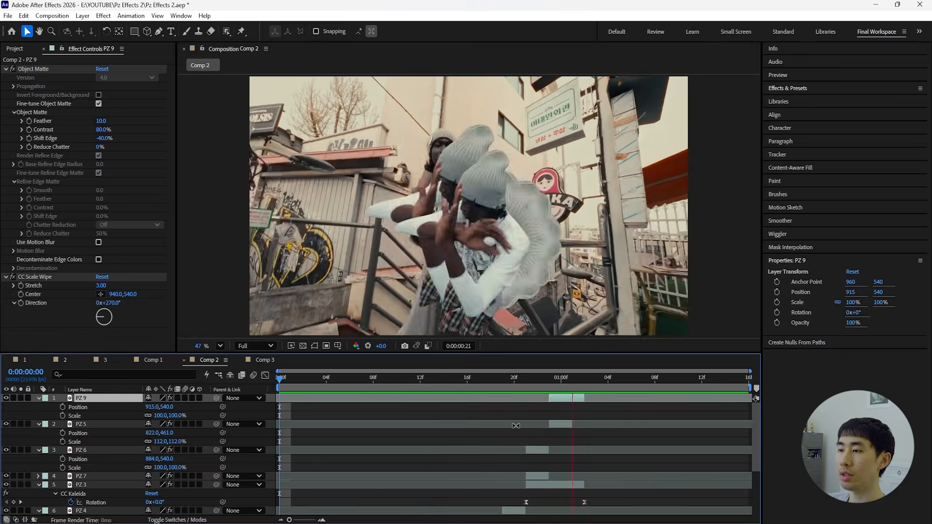
scroll(516, 432, "down", 3)
scroll(514, 433, "up", 3)
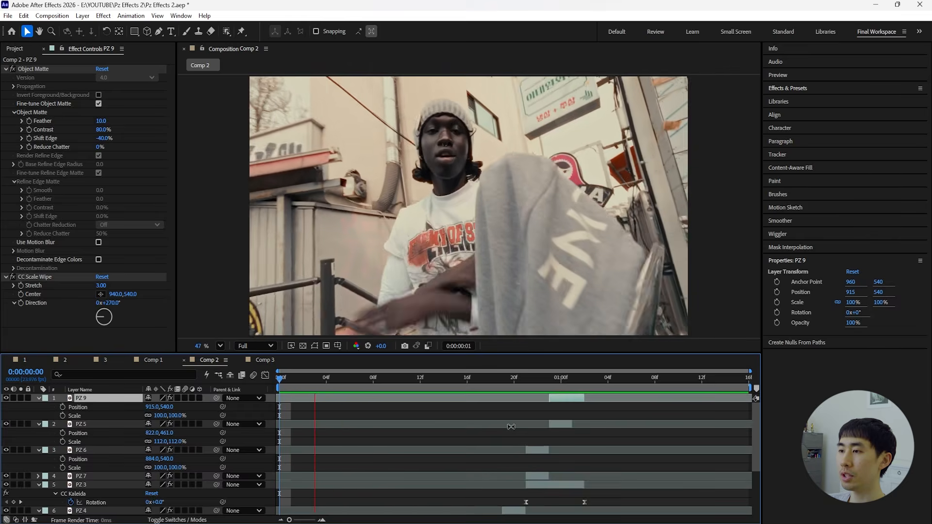
key("space")
left_click_drag(480, 380, 499, 379)
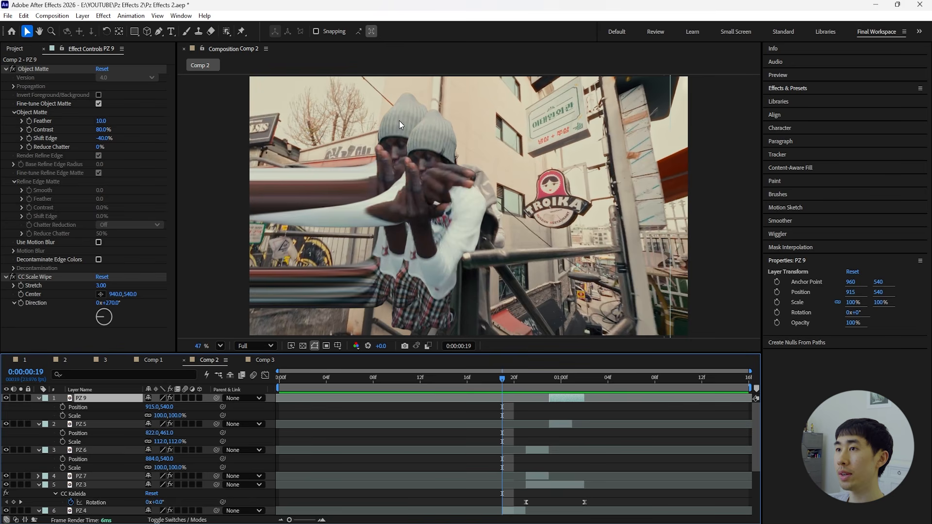
mouse_move(501, 379)
left_mouse_down()
mouse_move(453, 383)
mouse_move(589, 378)
mouse_move(495, 394)
left_mouse_up()
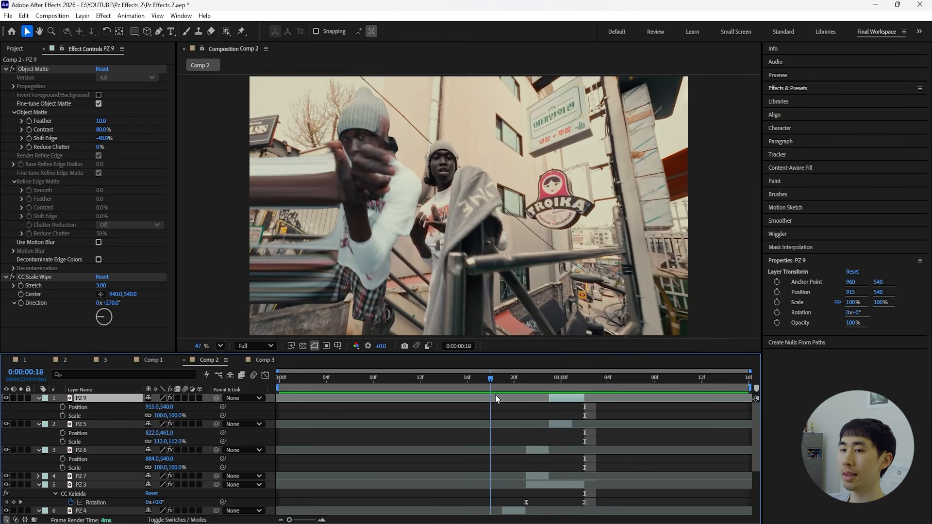
key("ctrl+x")
key("ctrl+v")
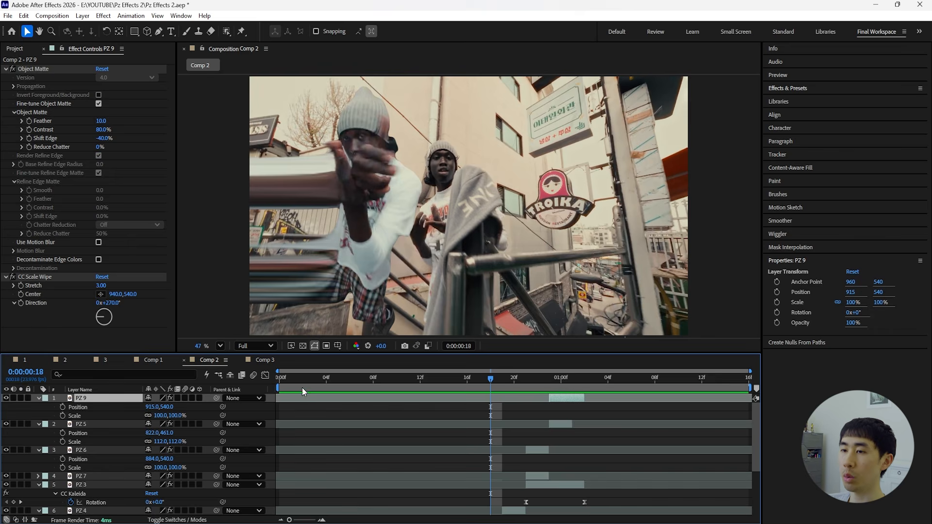
Play back Comp 3 from the start to review its existing footage.
left_click(287, 408)
key("Home")
key("space")
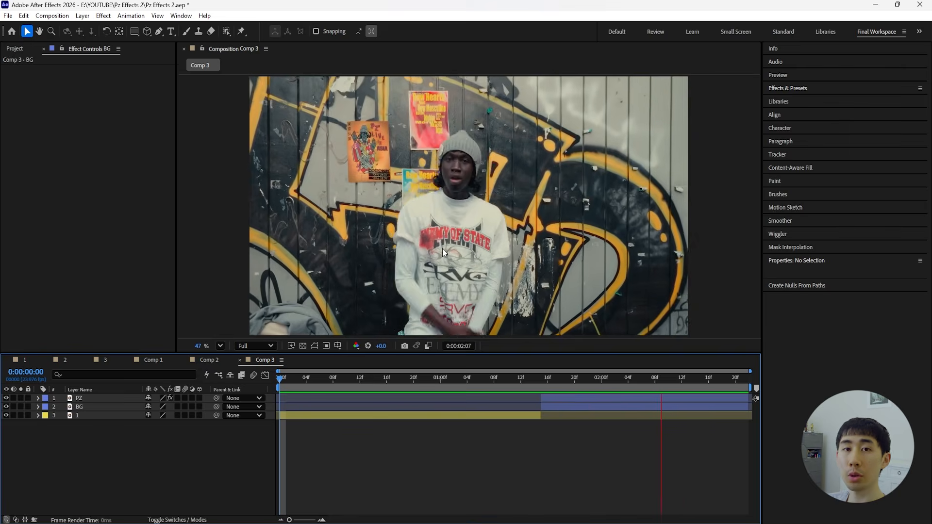
Shift the PZ and BG layers together so both start at 0:00:00:16.
left_click(541, 379)
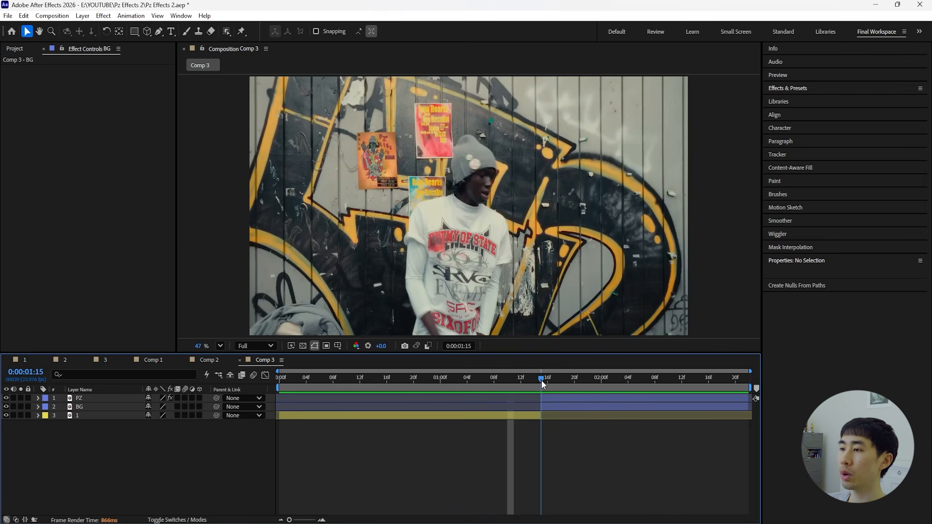
left_click(554, 400)
left_click(20, 398)
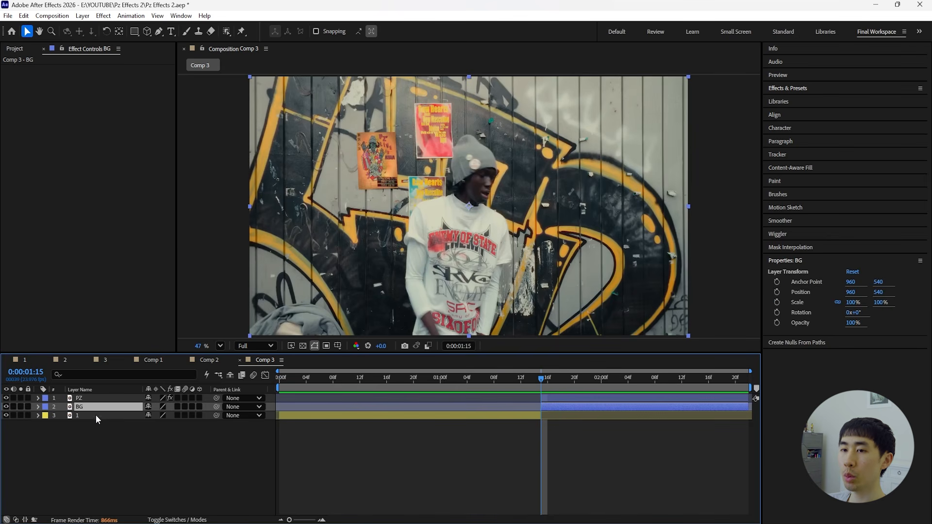
left_click(170, 407, "ctrl")
left_click_drag(542, 388, 387, 397)
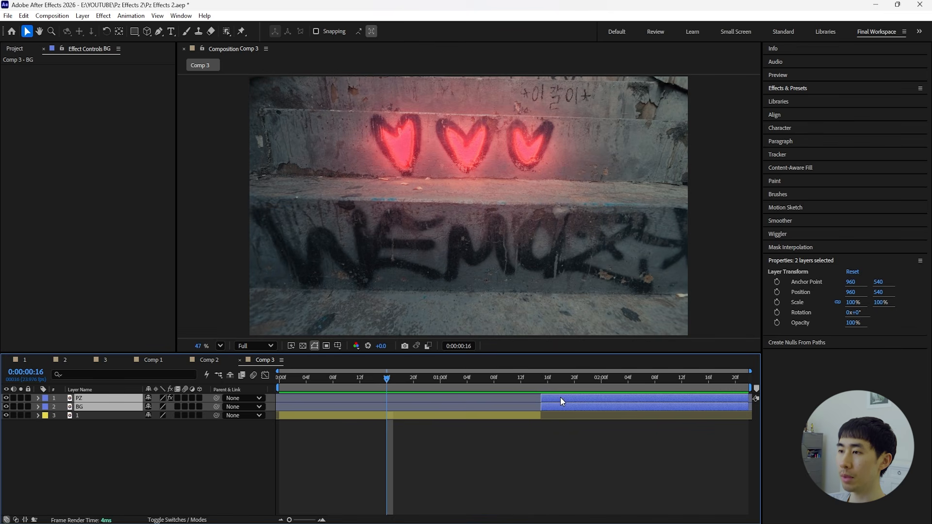
left_click_drag(560, 397, 412, 399)
Trim the start of the BG layer and the end of the PZ layer to 0:00:01:02.
left_click(112, 421)
left_click(87, 401)
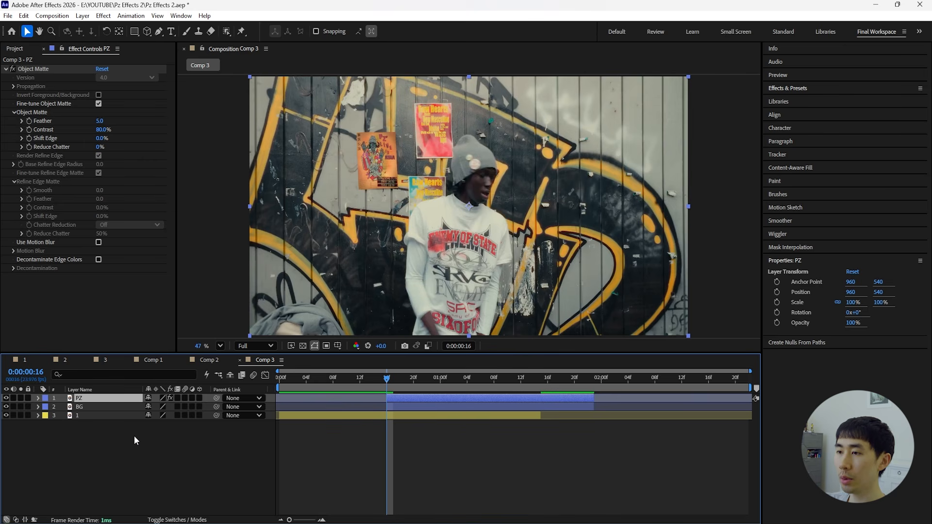
key("space")
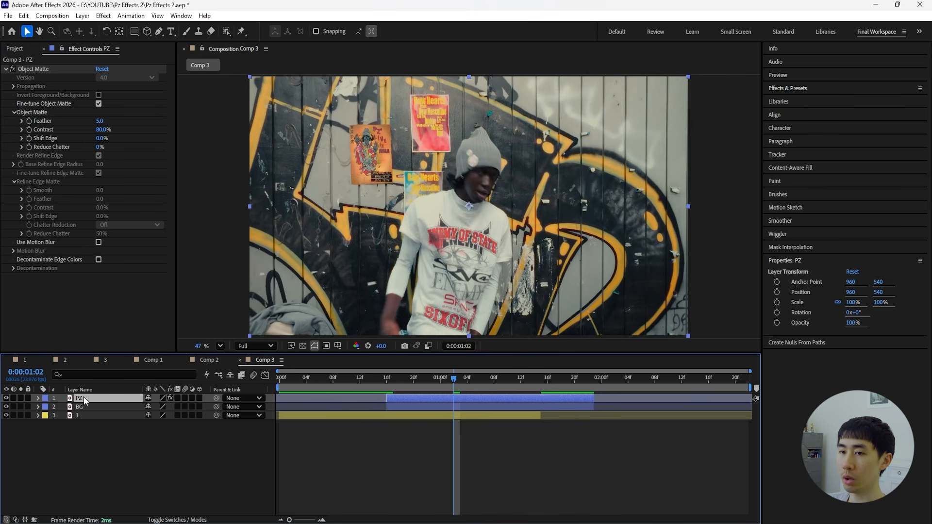
mouse_move(388, 407)
left_mouse_down()
mouse_move(452, 406)
mouse_move(445, 380)
mouse_move(391, 391)
left_mouse_up()
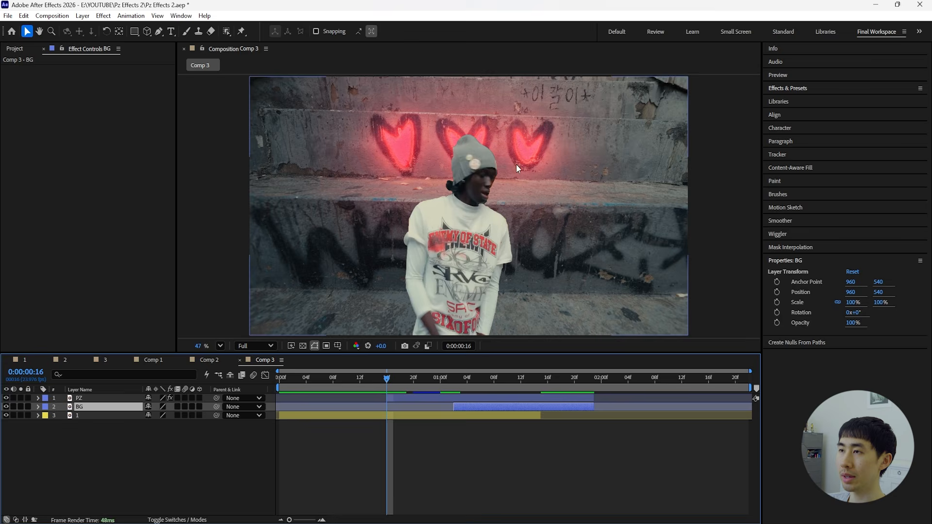
left_click(455, 205)
left_click(451, 380)
left_click_drag(592, 395, 454, 398)
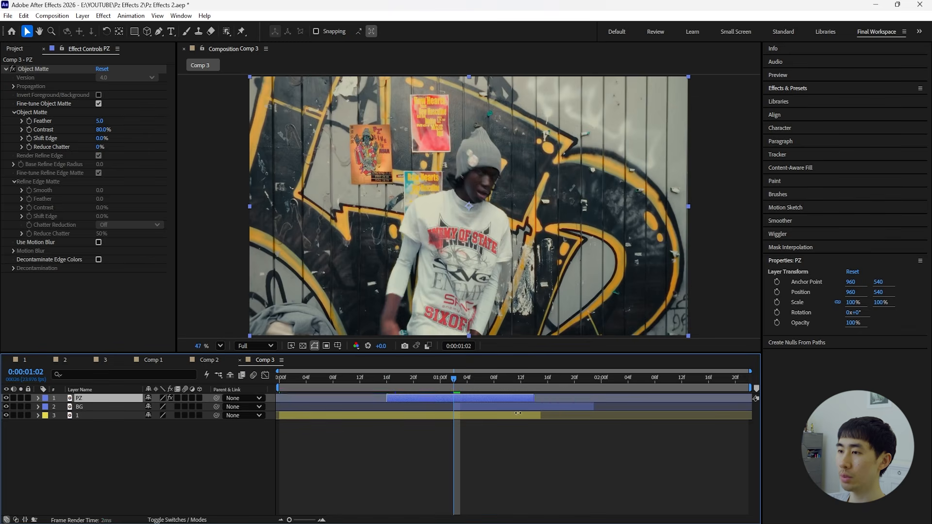
Add Gradient Wipe to PZ and keyframe its Transition Completion at 75% at 0:00:00:16.
left_click(387, 378)
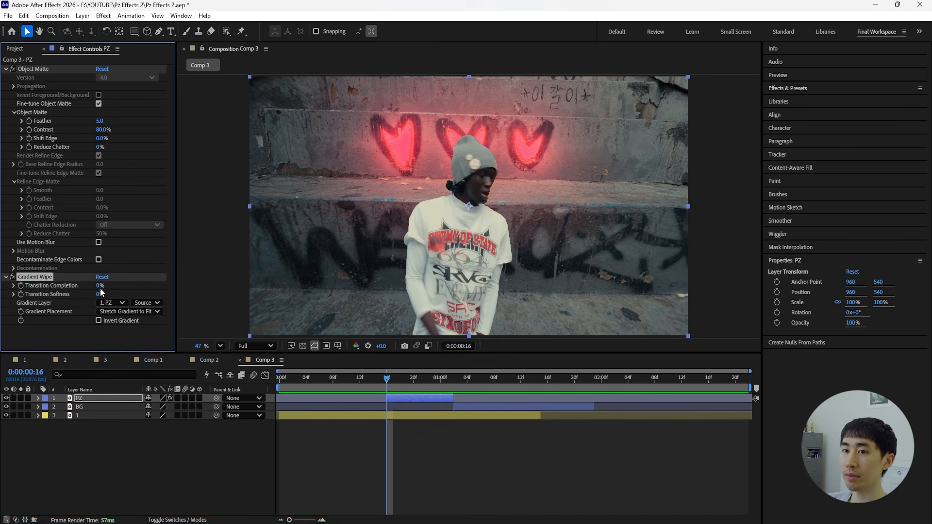
mouse_move(99, 287)
left_mouse_down()
mouse_move(174, 288)
mouse_move(100, 297)
left_mouse_up()
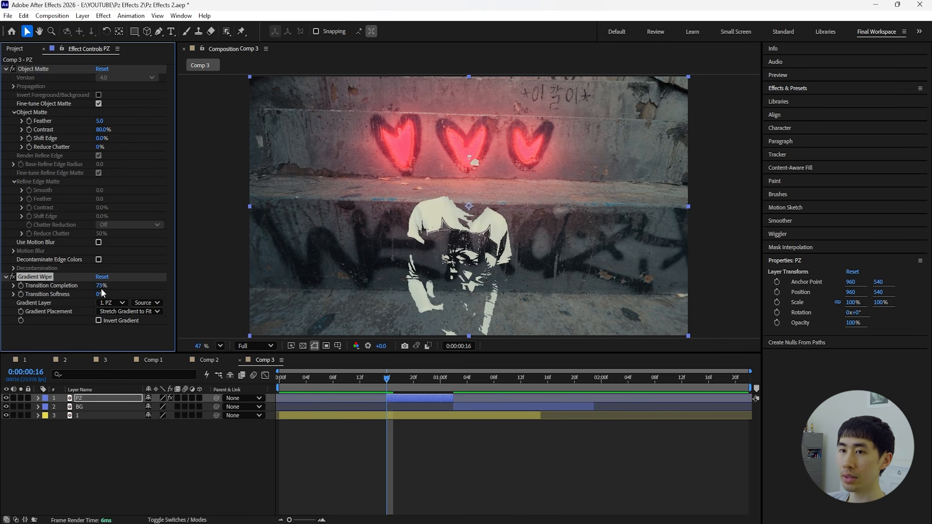
left_click(103, 286)
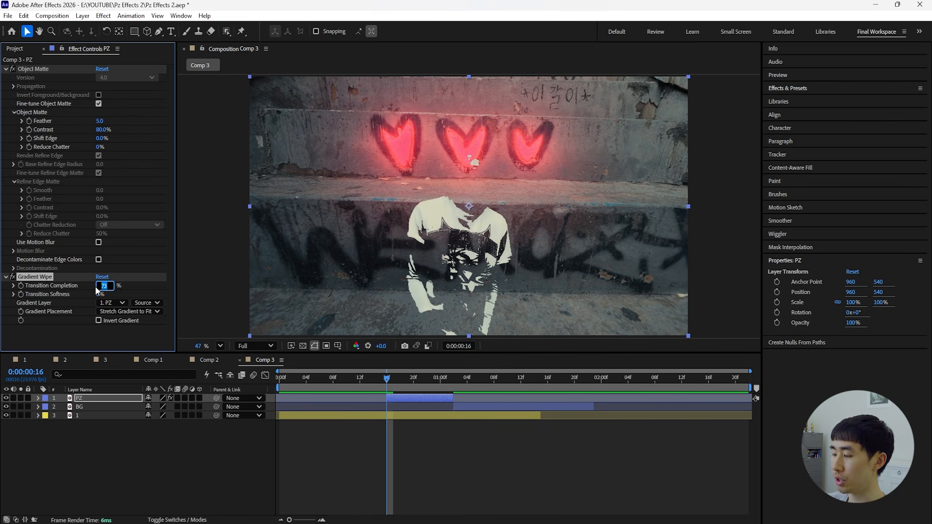
type("75")
key("Return")
left_click(103, 398)
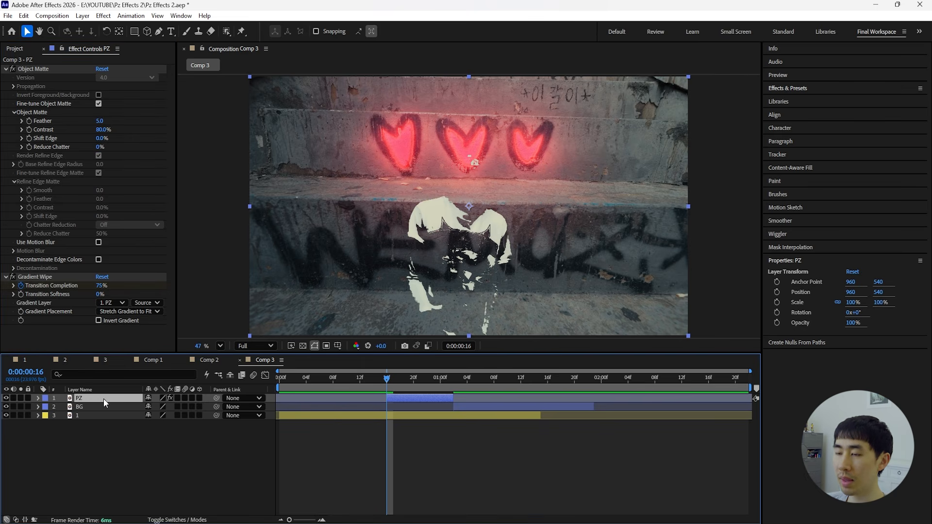
Keyframe PZ's Gradient Wipe Transition Completion to 10% and place that keyframe at 0:00:01:02.
key("u")
mouse_move(437, 377)
left_mouse_down()
mouse_move(456, 380)
mouse_move(450, 390)
left_mouse_up()
mouse_move(146, 416)
left_mouse_down()
mouse_move(119, 420)
mouse_move(134, 421)
left_mouse_up()
left_click(150, 416)
type("10")
key("Return")
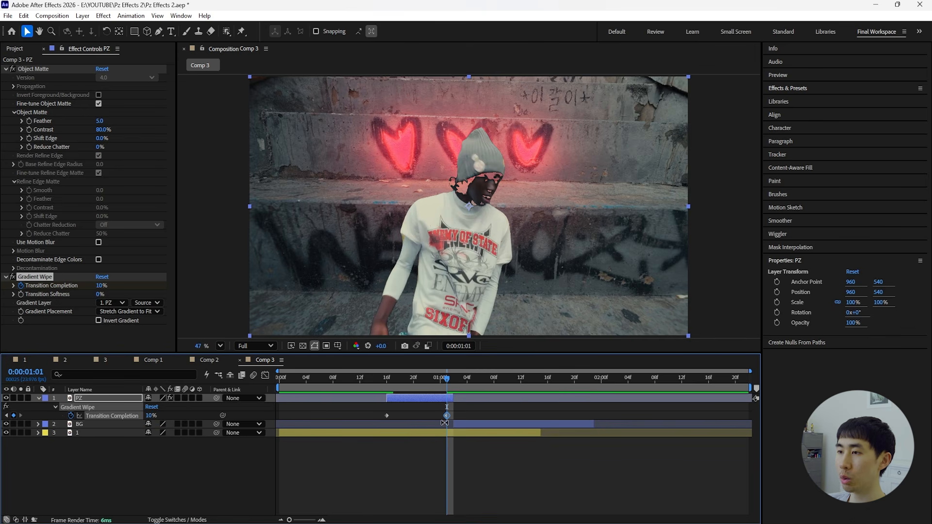
left_click_drag(448, 415, 454, 415)
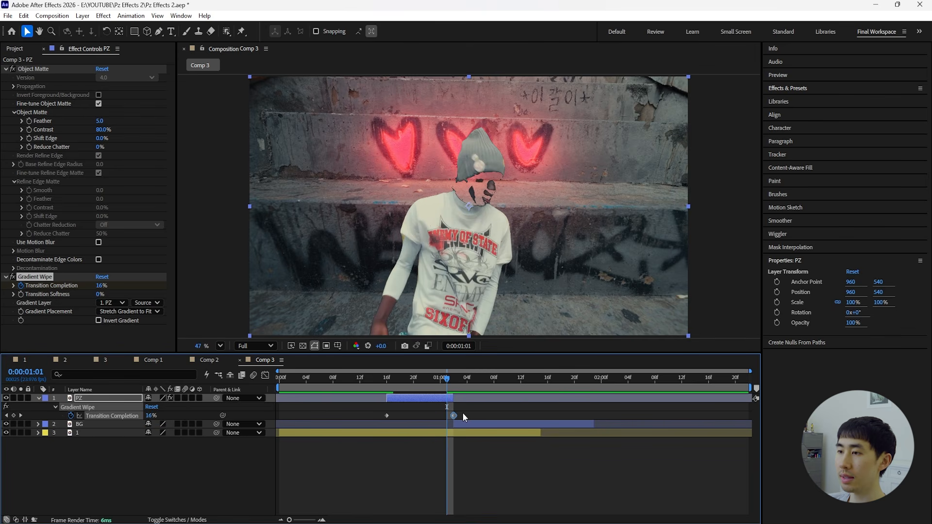
Apply Easy Ease to both Transition Completion keyframes on PZ and preview the wipe.
right_click(387, 416)
key("F9")
key("space")
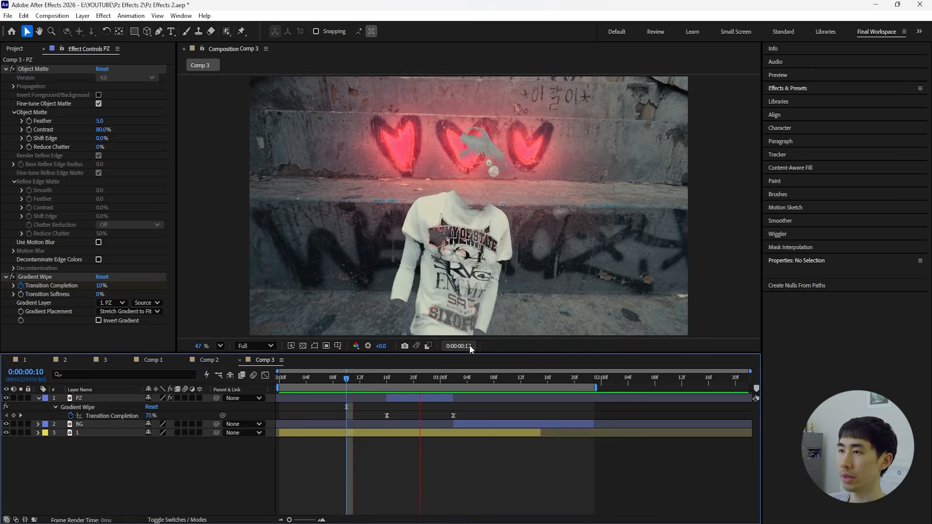
Duplicate the BG layer and add a Displacement Map to the copy with Max Horizontal Displacement 268.
left_click_drag(397, 378, 454, 382)
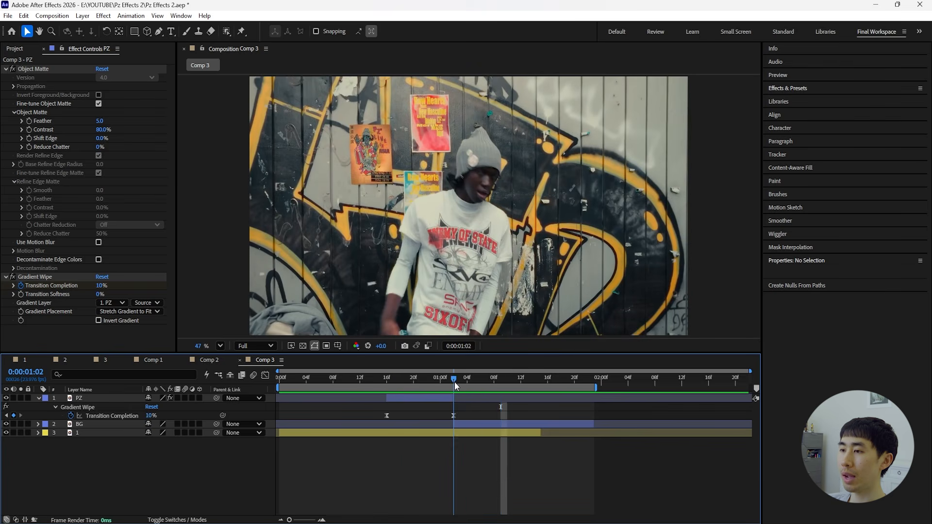
left_click(464, 422)
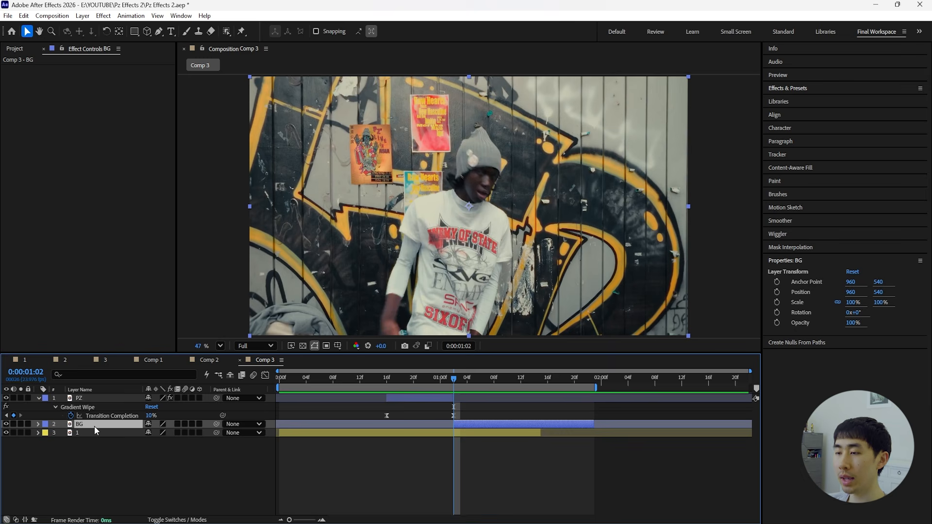
key("ctrl+d")
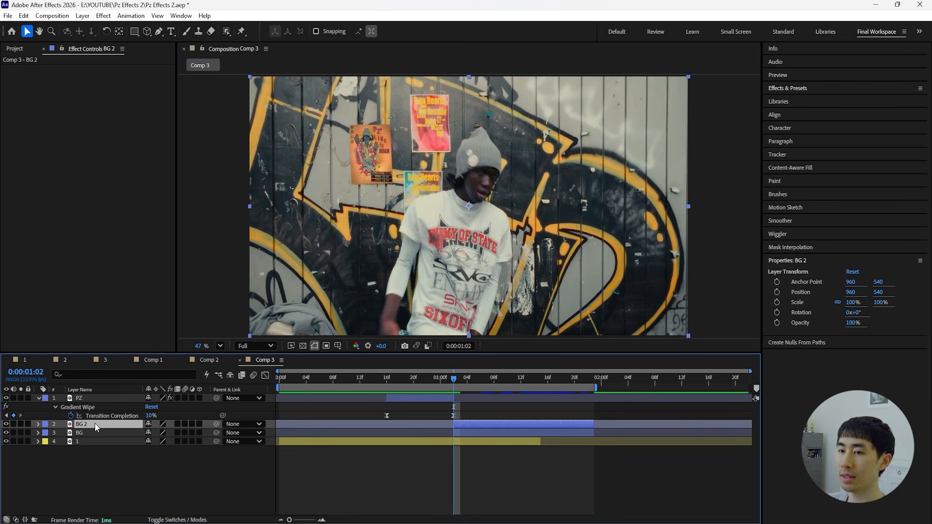
key("ctrl+alt+shift+e")
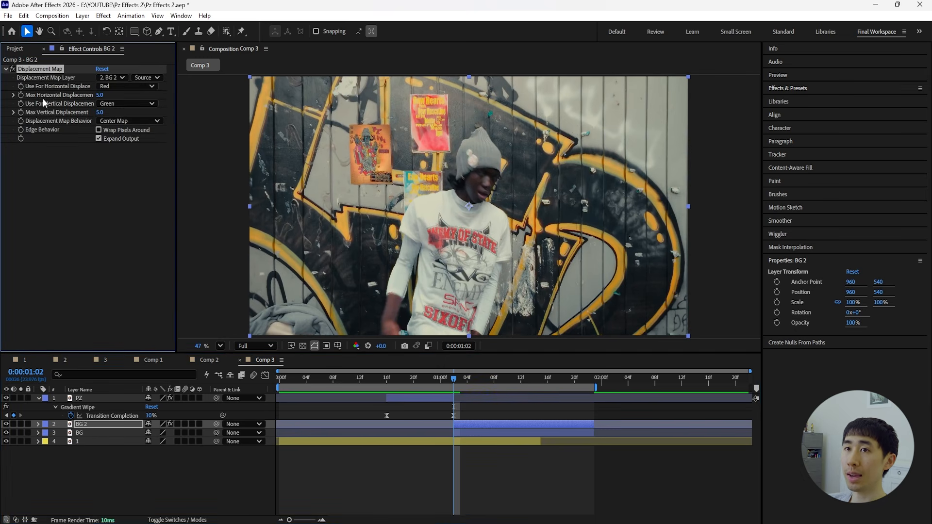
left_click_drag(100, 94, 211, 111)
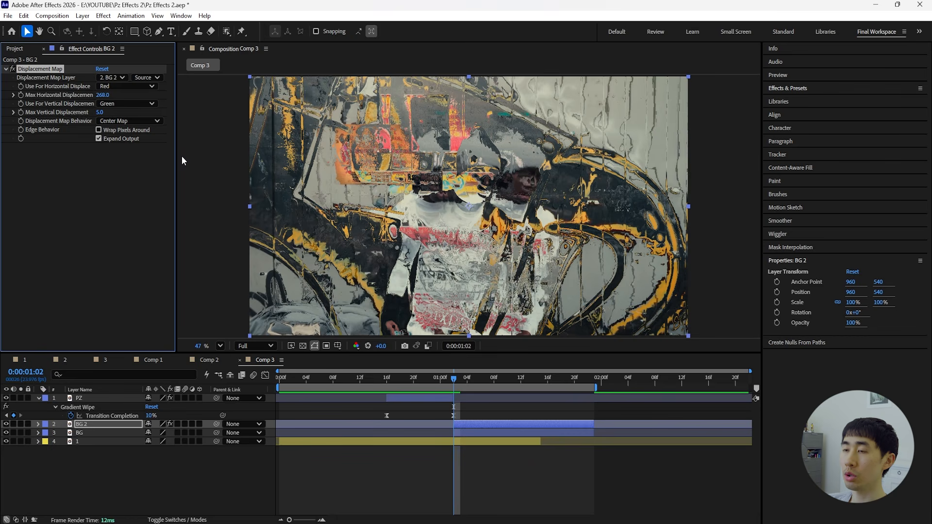
Hide the displaced BG 2 layer in Comp 3.
left_click_drag(453, 380, 427, 381)
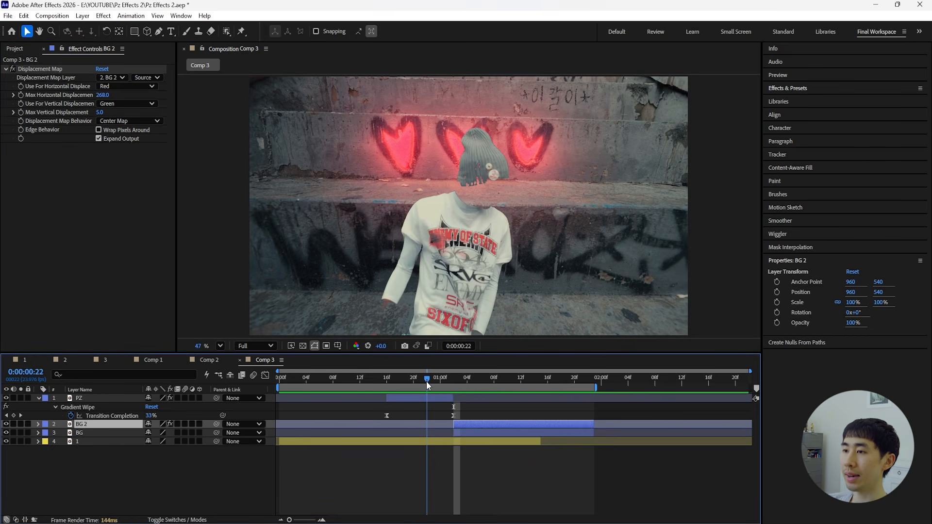
left_click(423, 395)
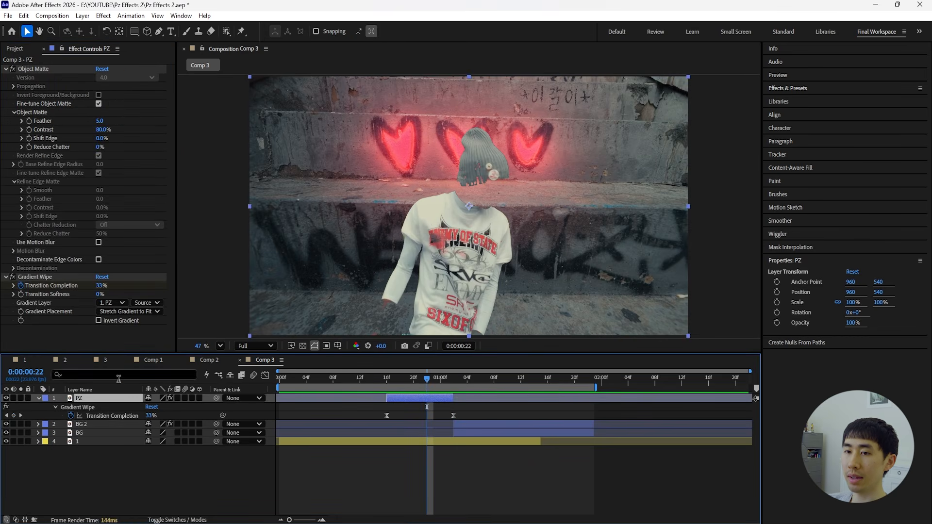
left_click(89, 424)
left_click(6, 423)
Set PZ's Gradient Wipe gradient layer to BG 2, using Effects & Masks as its source.
left_click(78, 398)
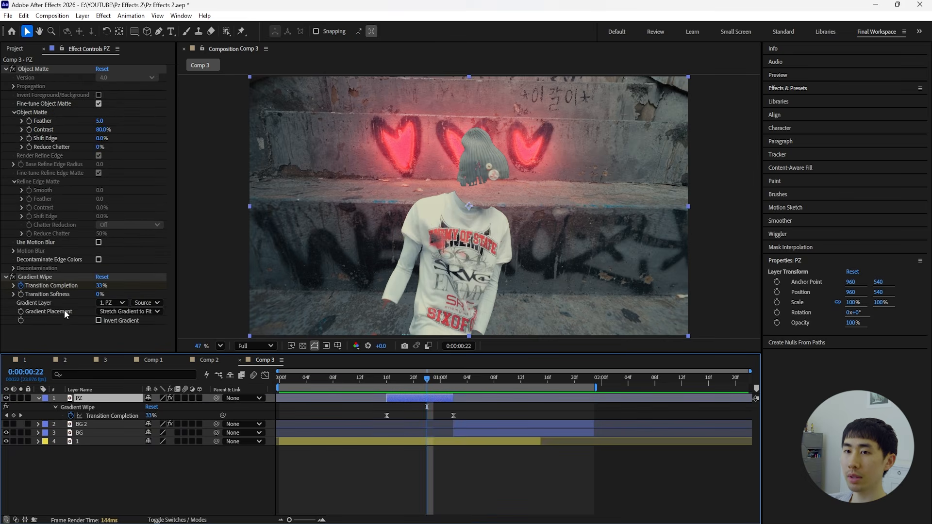
left_click(117, 304)
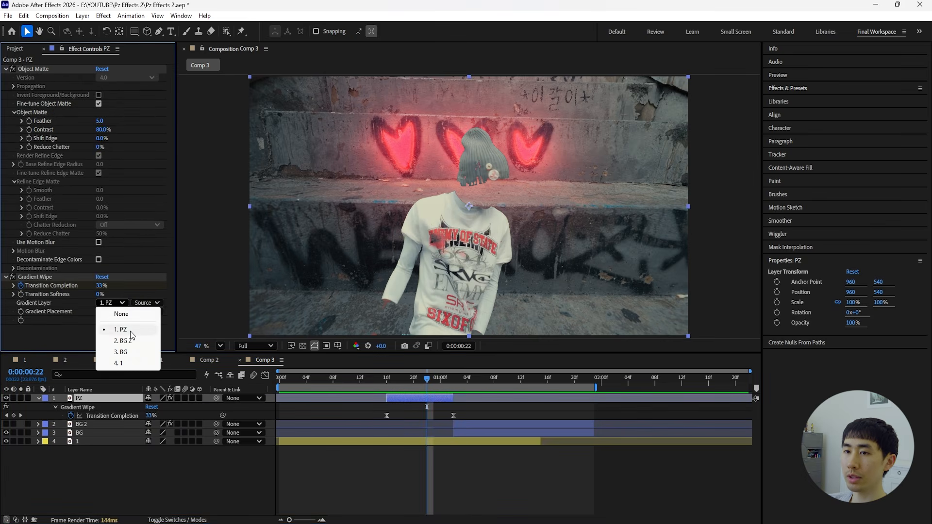
left_click(122, 341)
left_click(145, 302)
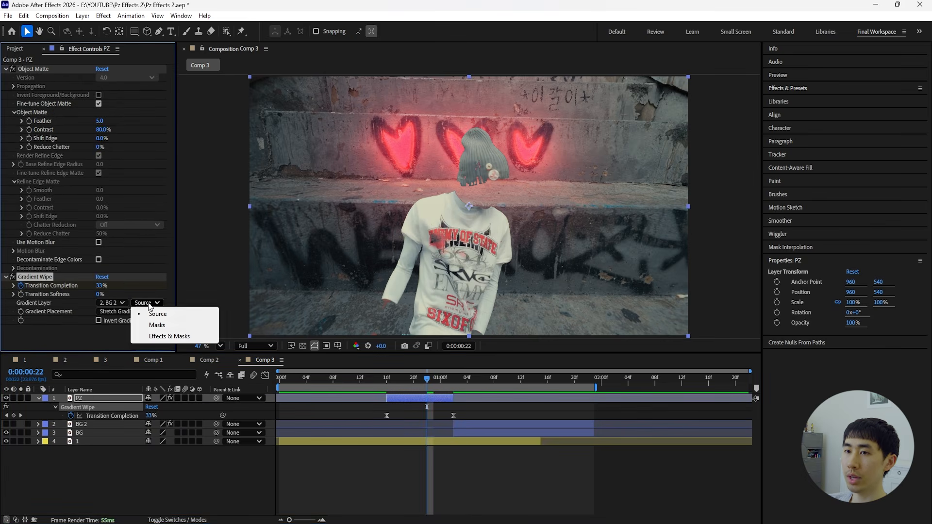
left_click(171, 337)
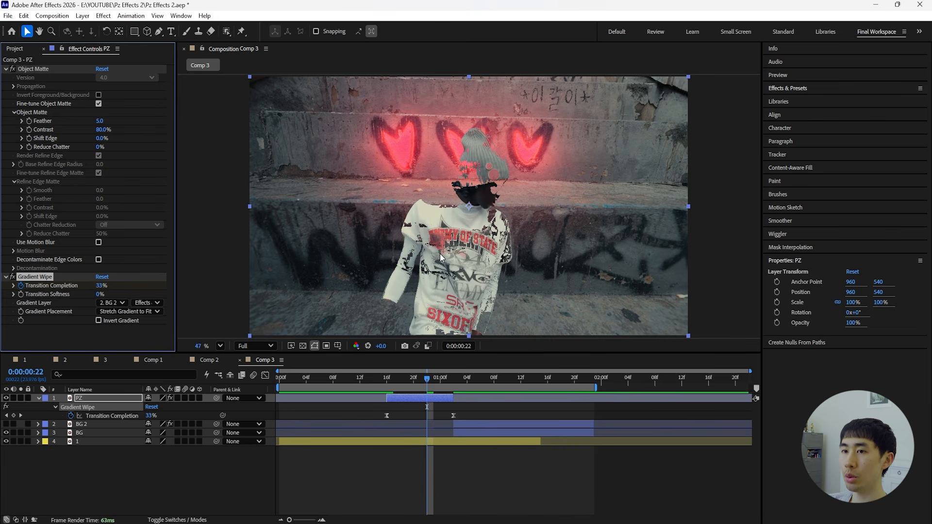
Scrub to 0:00:00:20 and play back Comp 3 to review the displaced gradient wipe.
left_click_drag(429, 382, 413, 381)
left_click(125, 290)
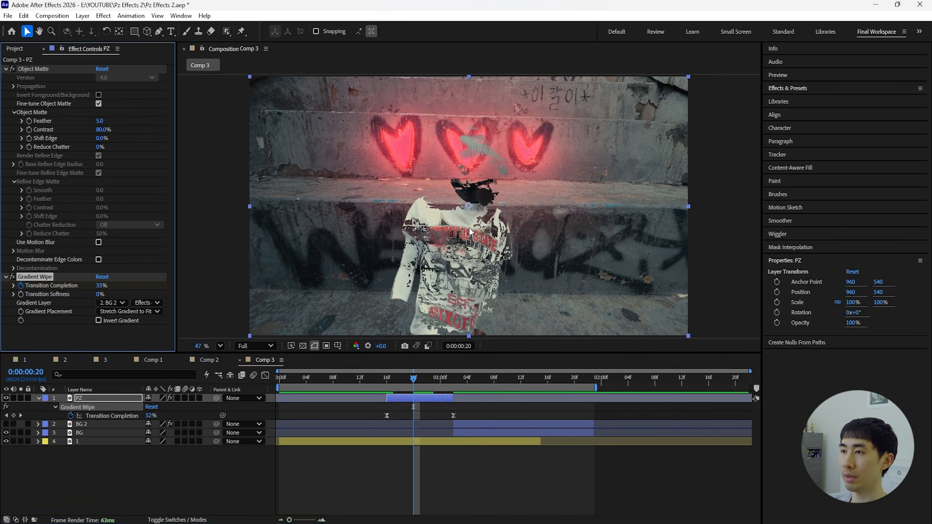
key("space")
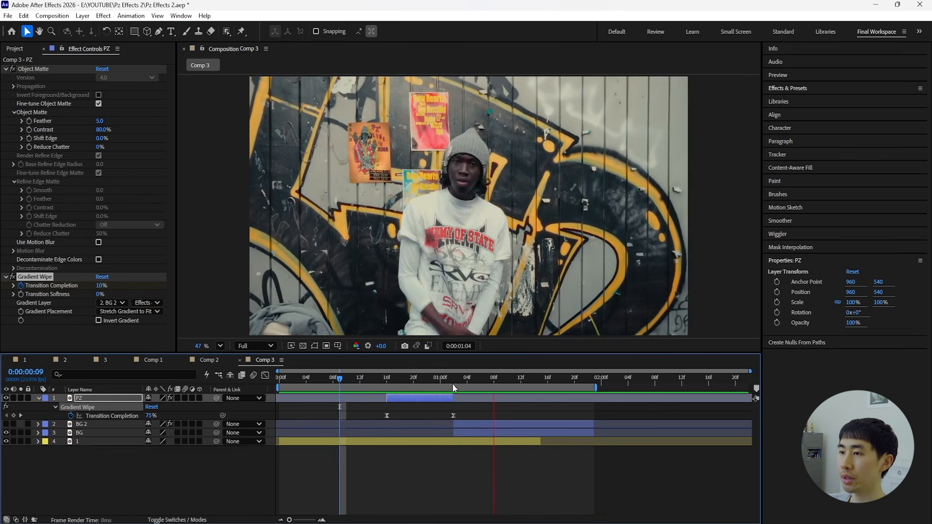
Split the BG layer at 0:00:01:12.
left_click(453, 377)
left_click(461, 430)
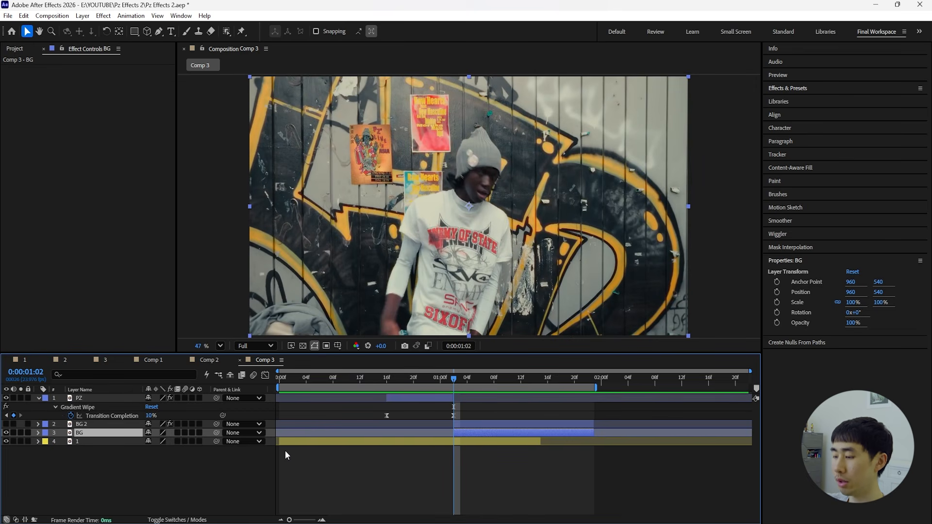
key("space")
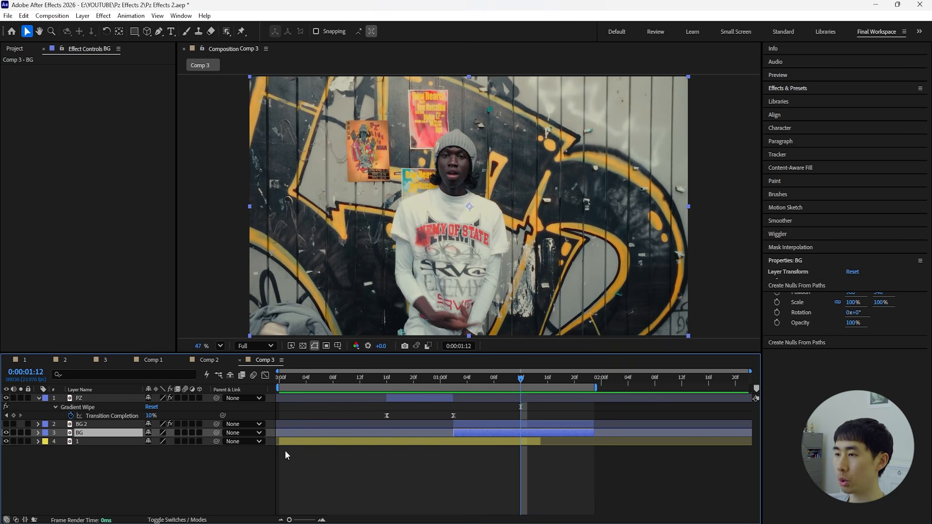
key("ctrl+shift+d")
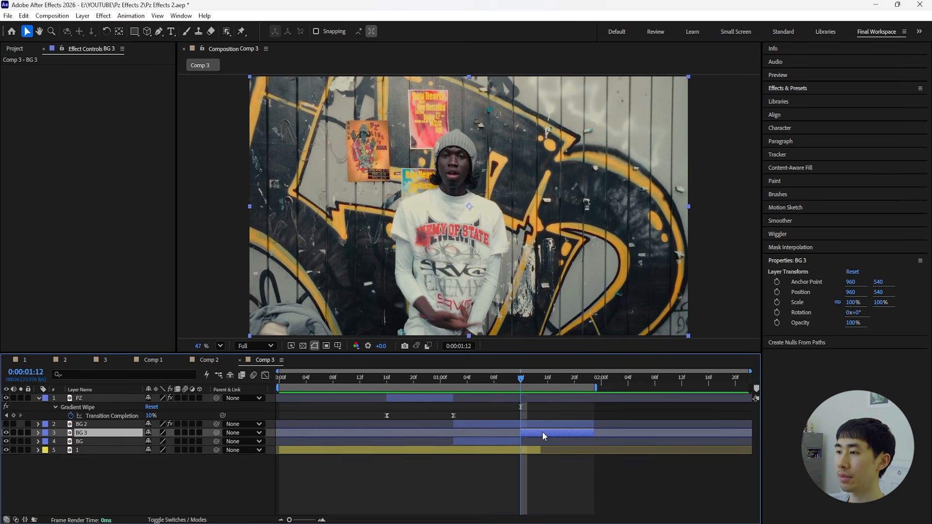
mouse_move(522, 433)
left_mouse_down()
mouse_move(554, 433)
mouse_move(537, 436)
left_mouse_up()
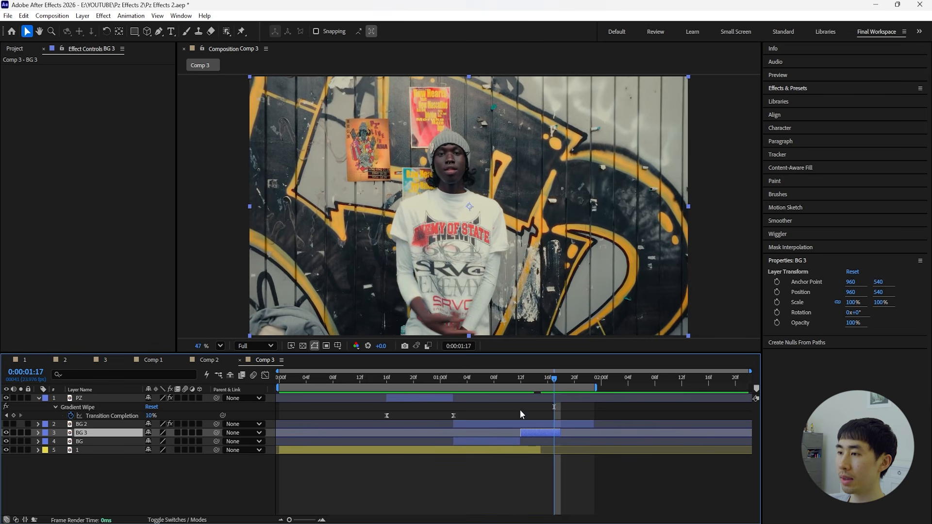
left_click_drag(514, 389, 520, 392)
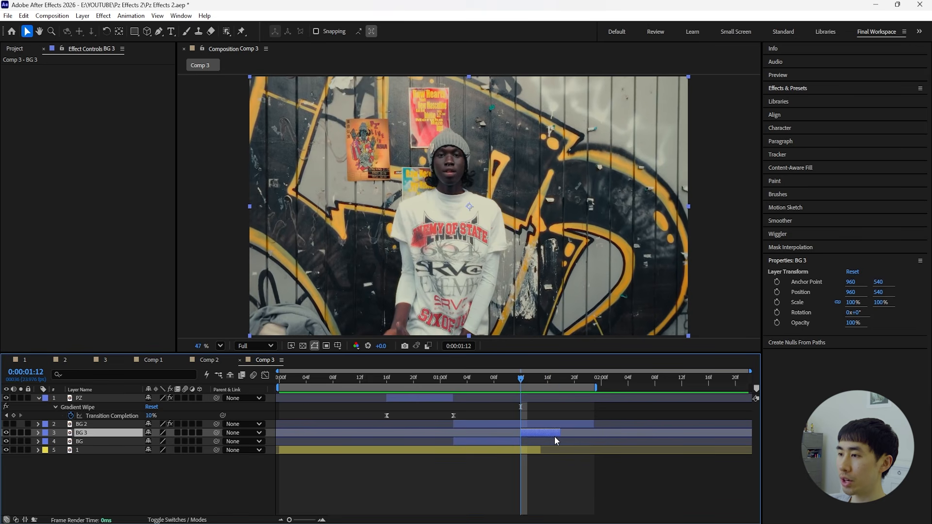
left_click_drag(563, 433, 597, 438)
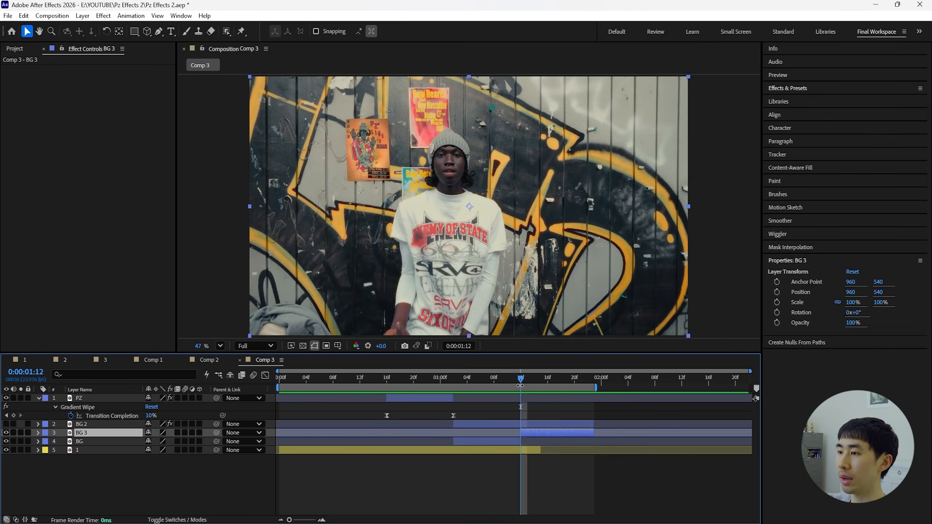
Split BG 3 at 0:00:01:17 and duplicate its first segment starting at 0:00:01:12.
left_click_drag(520, 386, 554, 386)
key("ctrl+shift+d")
left_click(540, 441)
key("i")
key("ctrl+d")
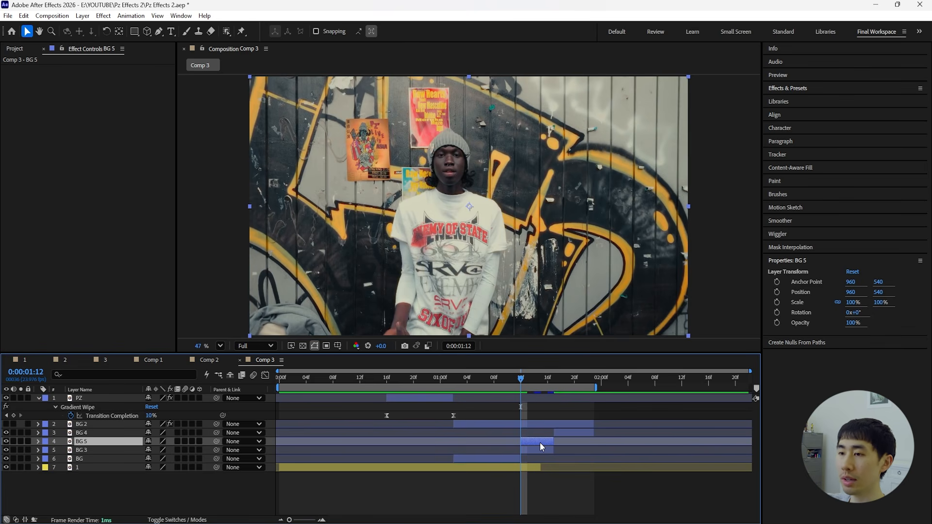
Shorten BG 5 to three frames by splitting it at 0:00:01:15 and removing the remainder, and shift it to end with BG 3.
key("Page_Down")
key("Page_Down")
key("Page_Down")
key("ctrl+shift+d")
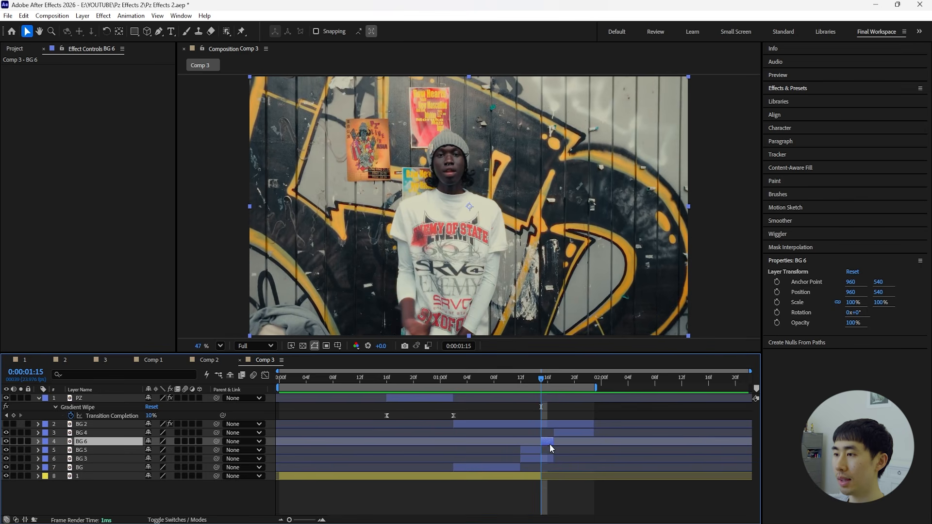
key("Delete")
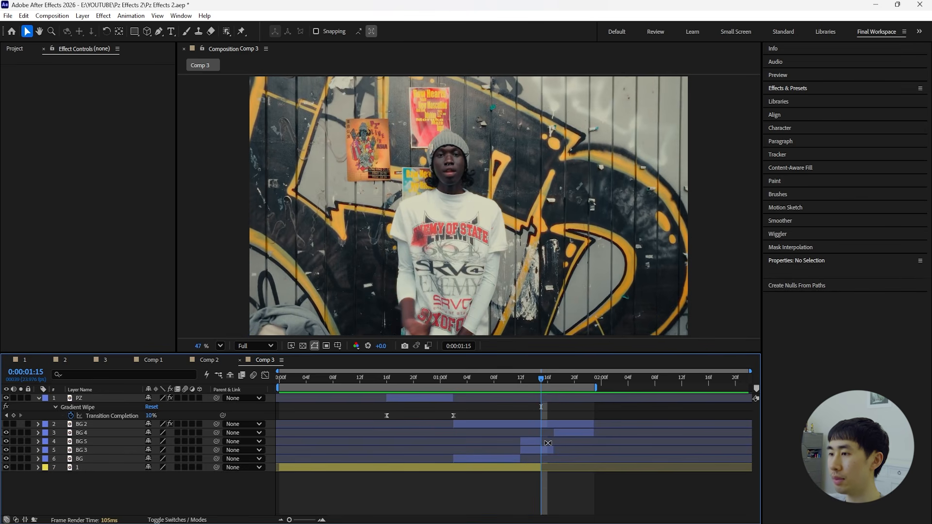
left_click(542, 441)
Duplicate BG 4 and place the shortened copy from 0:00:01:20 to the end of the BG 4 segment.
left_click(553, 377)
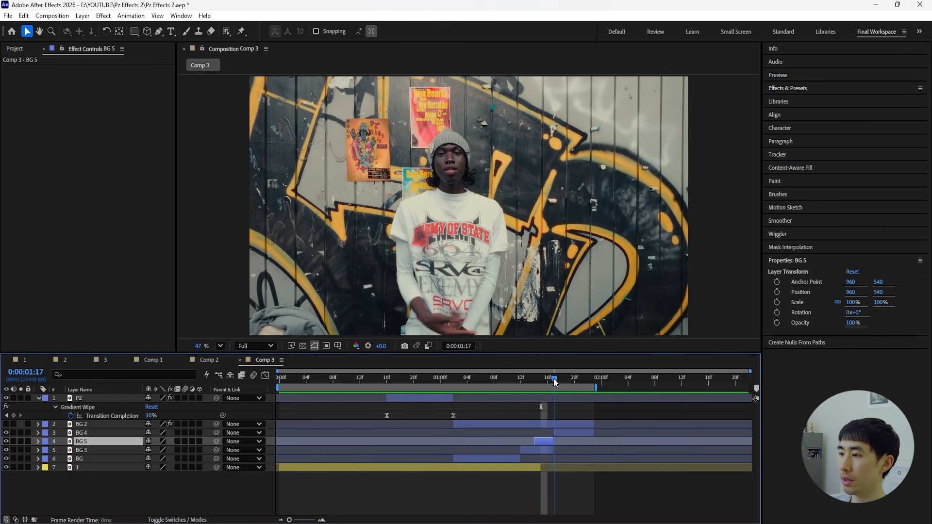
left_click(565, 433)
key("ctrl+shift+d")
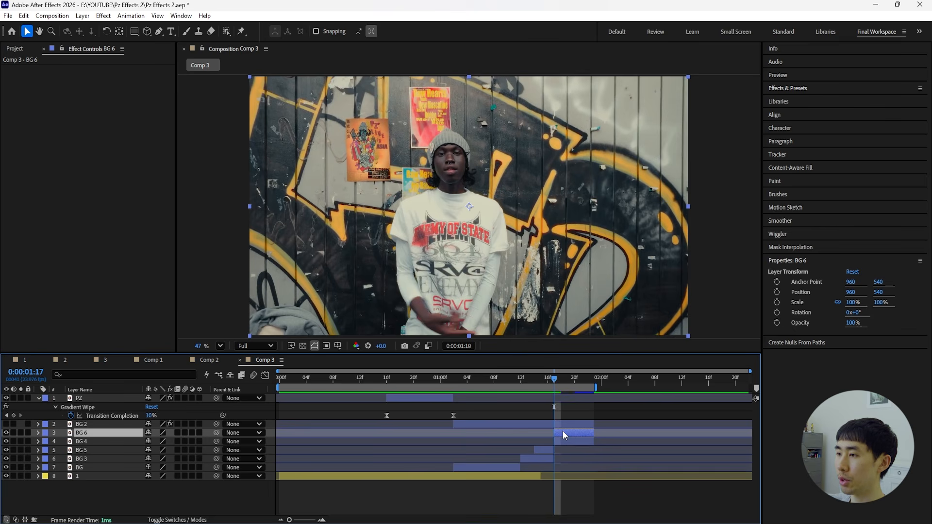
key("Page_Down")
key("Page_Down")
left_click_drag(564, 431, 585, 433)
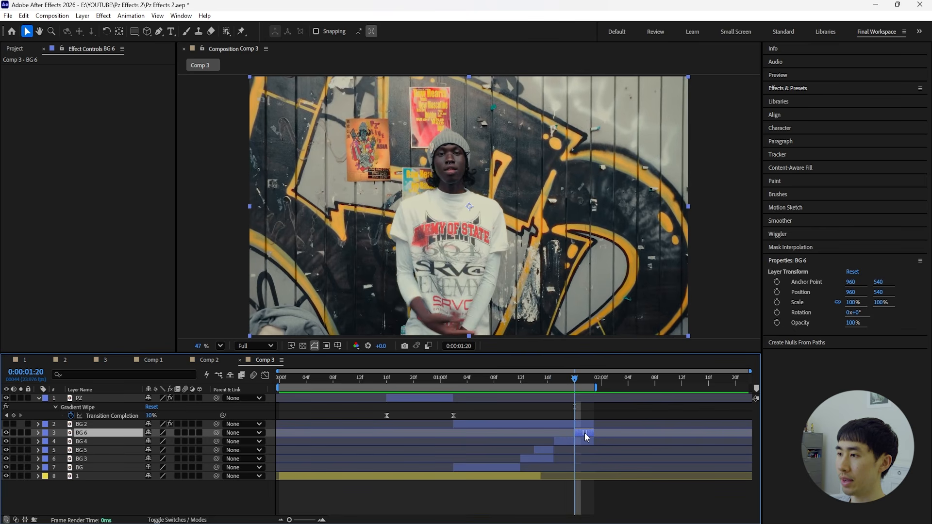
Play back Comp 3 from the beginning to review the timing of the split background segments.
key("Home")
key("ctrl+shift+a")
key("space")
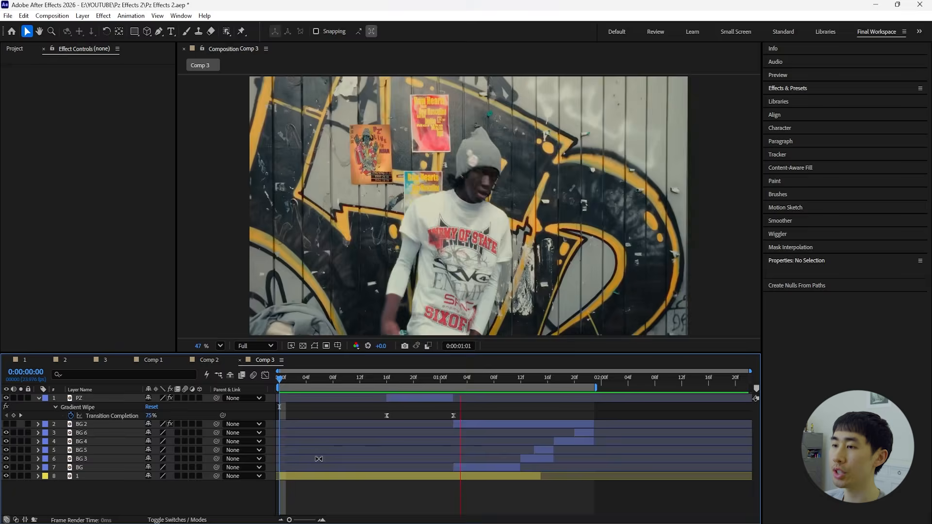